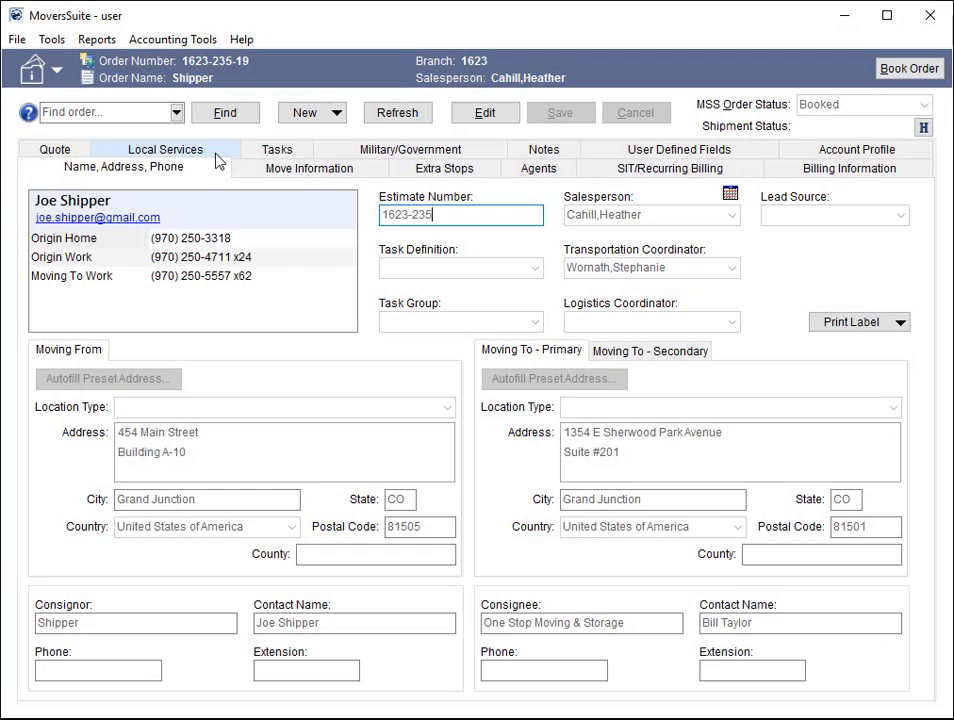
- Start adding a local service to the order, using the EWS Group Moving & Storage branch
click(216, 156)
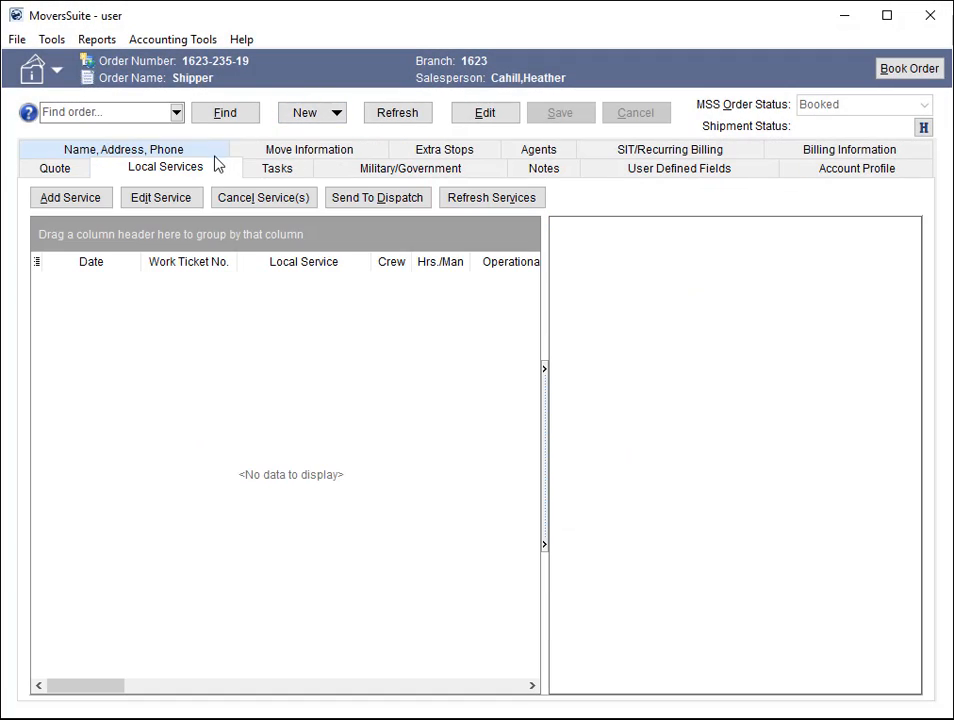
click(86, 202)
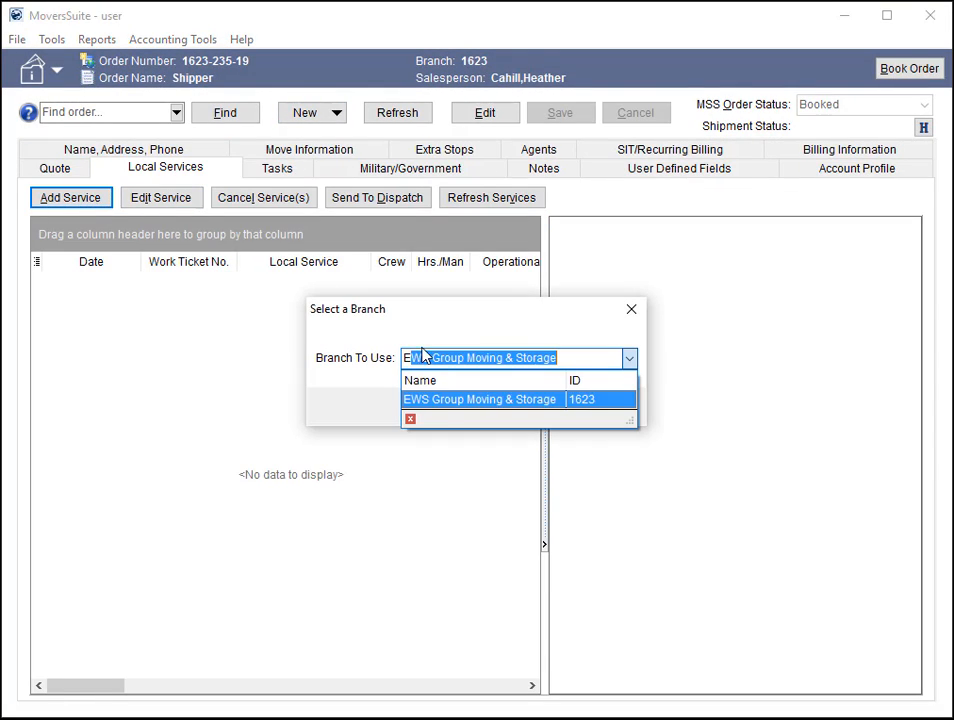
click(451, 399)
click(524, 408)
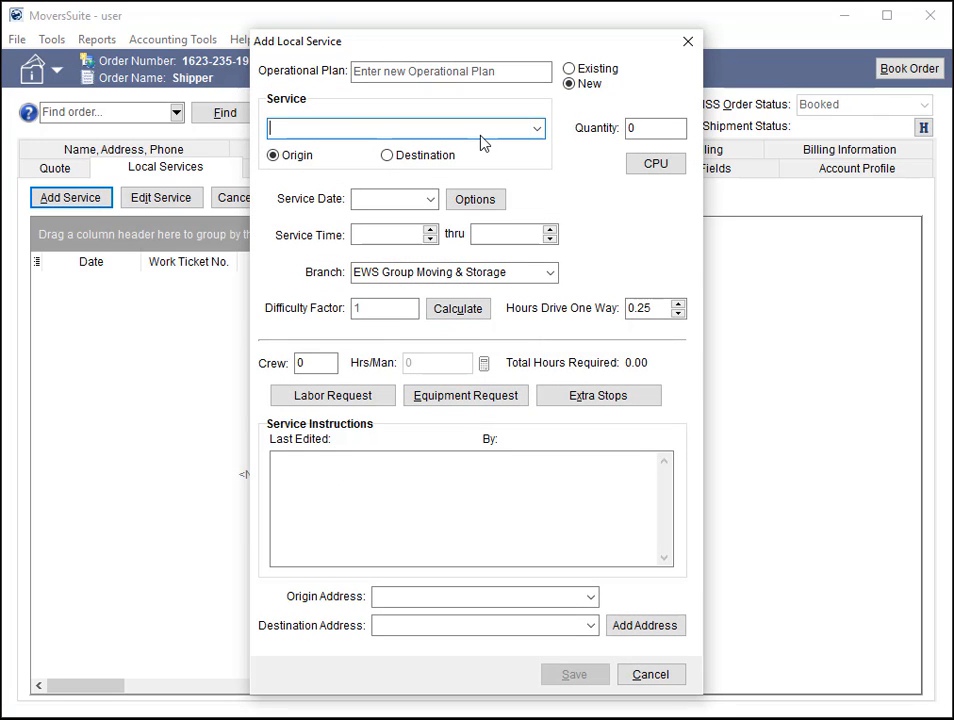
- Choose Local Move as the service and enter today's date, 4/3/2019, as the service date
text(Local Move)
key(Down)
key(Return)
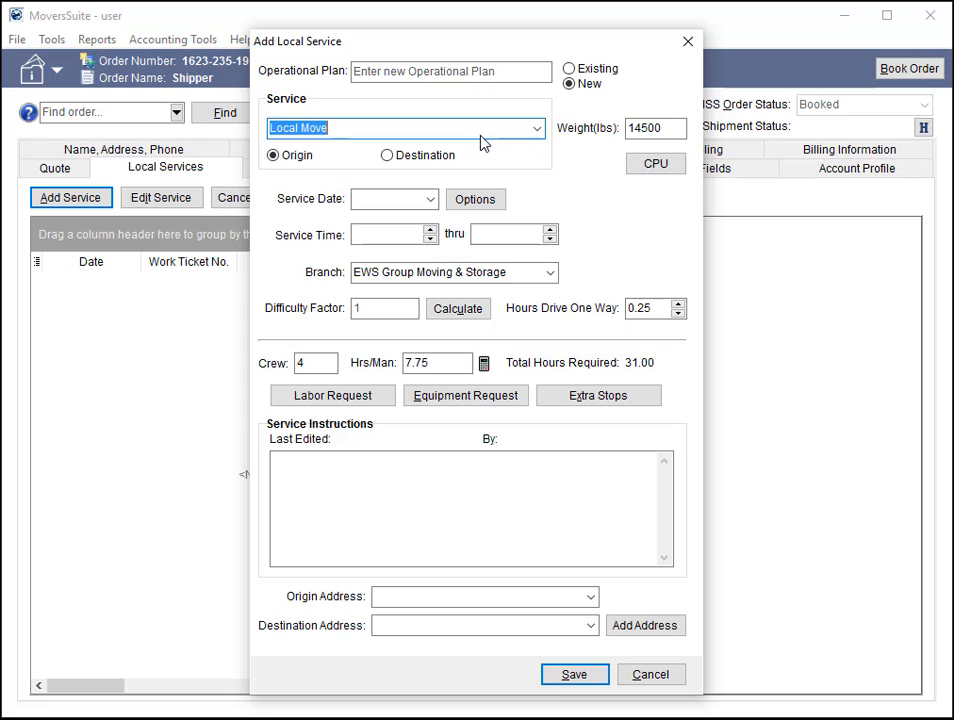
click(411, 199)
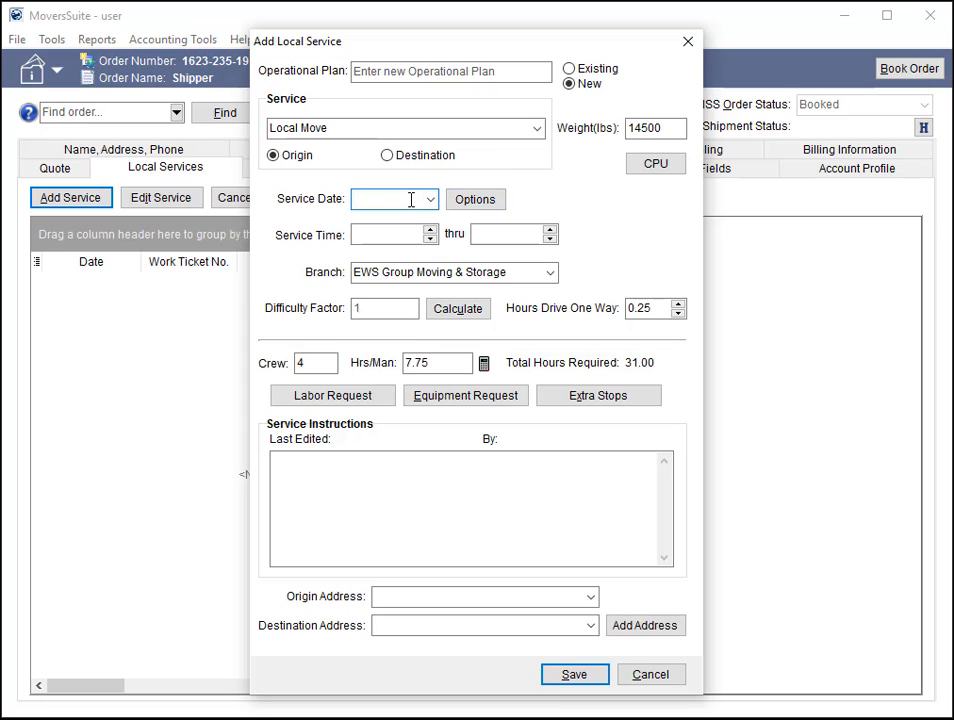
text(today)
key(Tab)
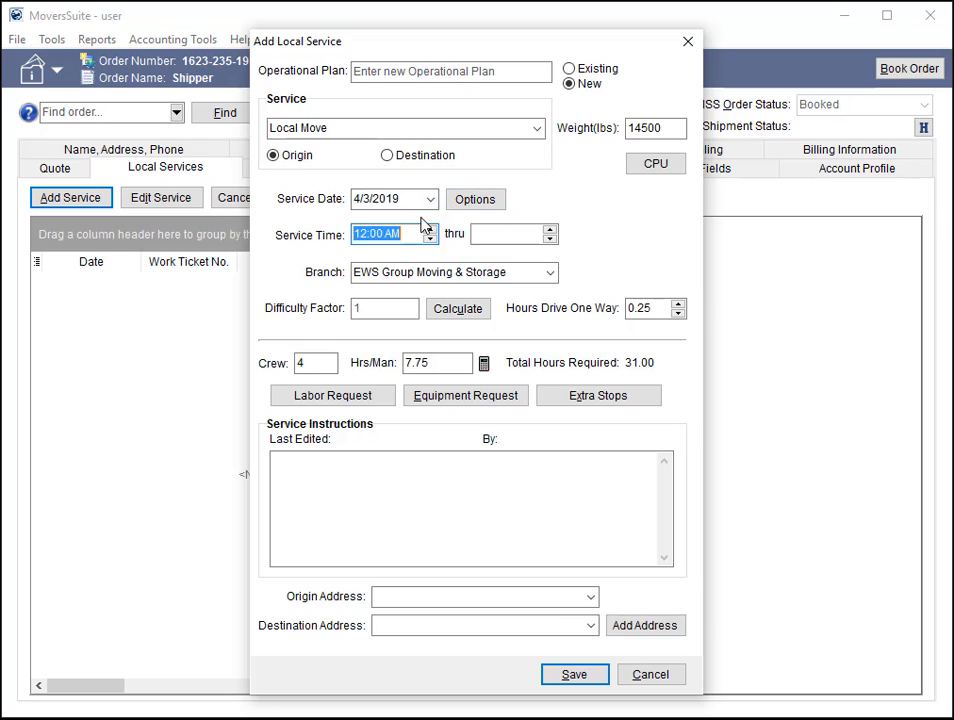
- Set the service time from 08:00 AM to 03:00 PM and change the service date to 4/1/2019
click(363, 233)
text(8)
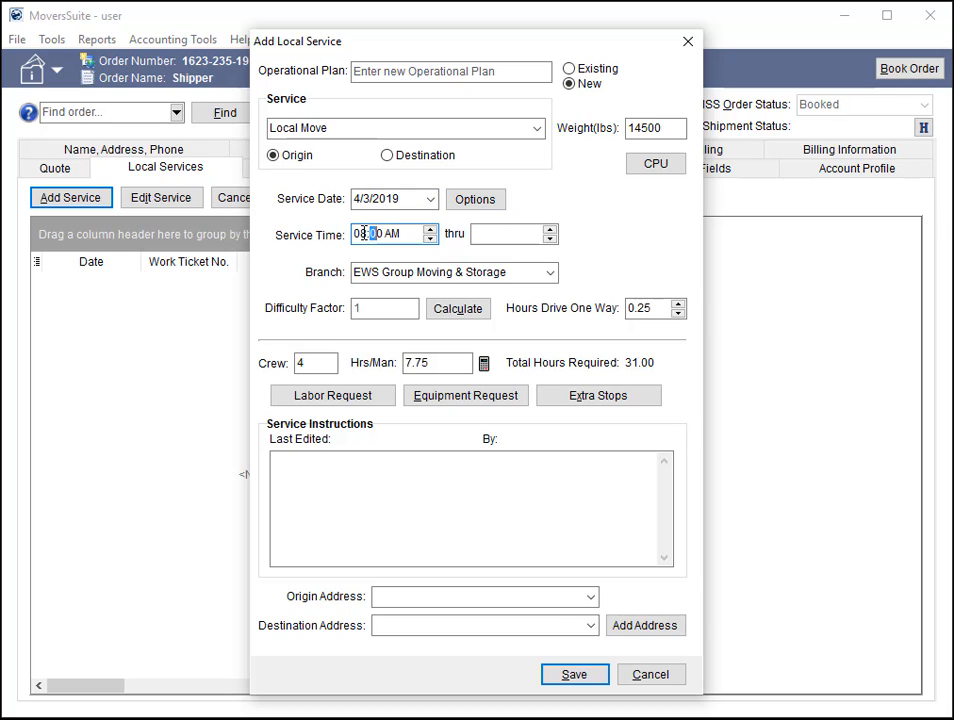
key(Tab)
text(03)
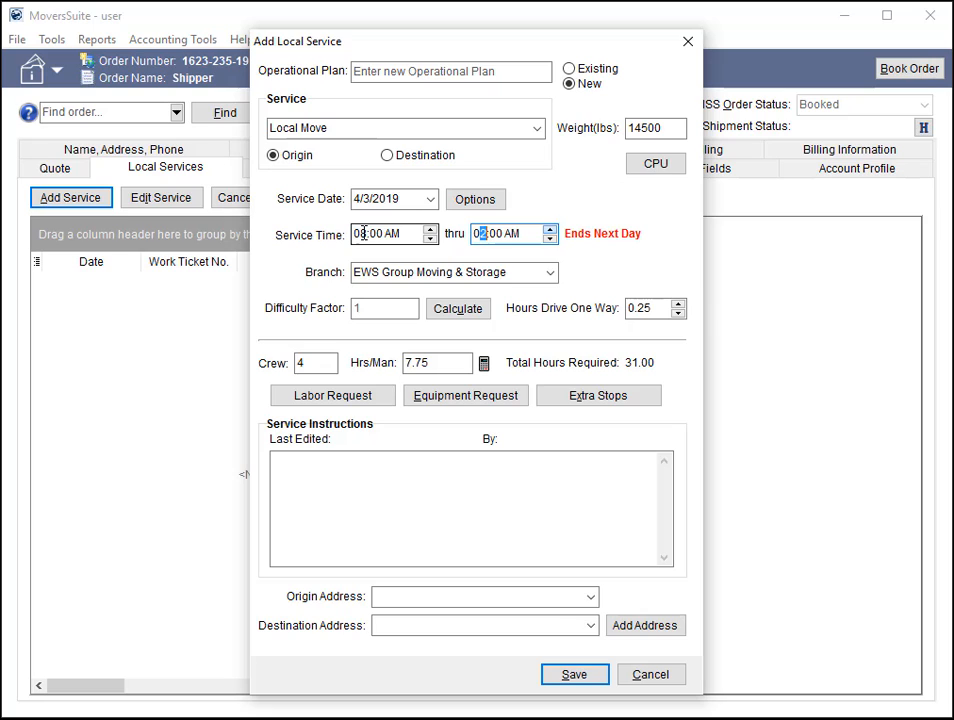
key(Tab)
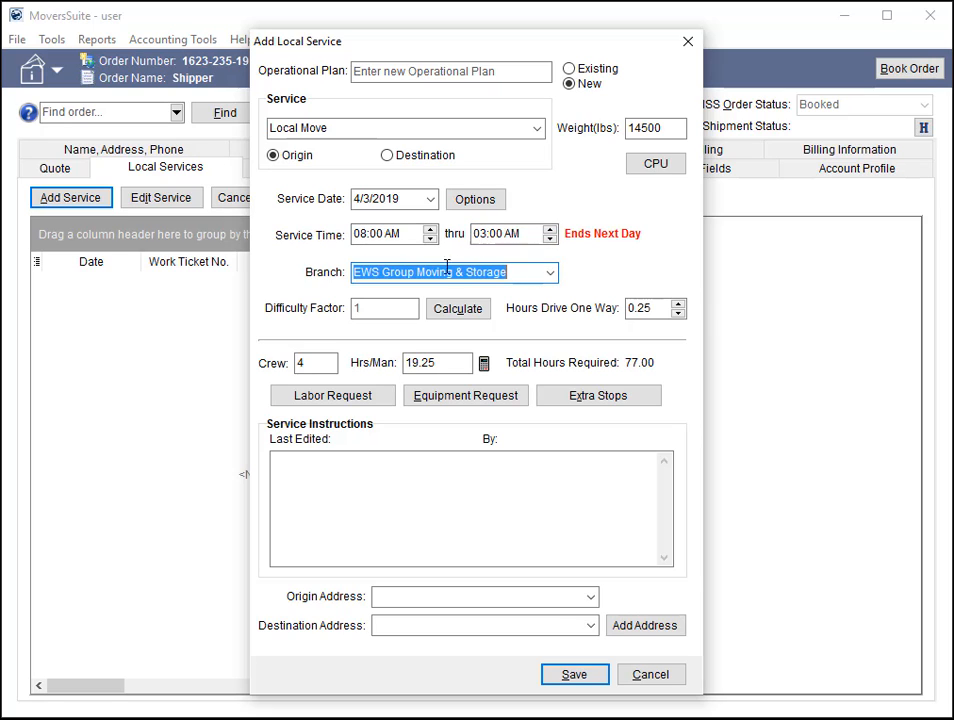
click(513, 237)
text(p)
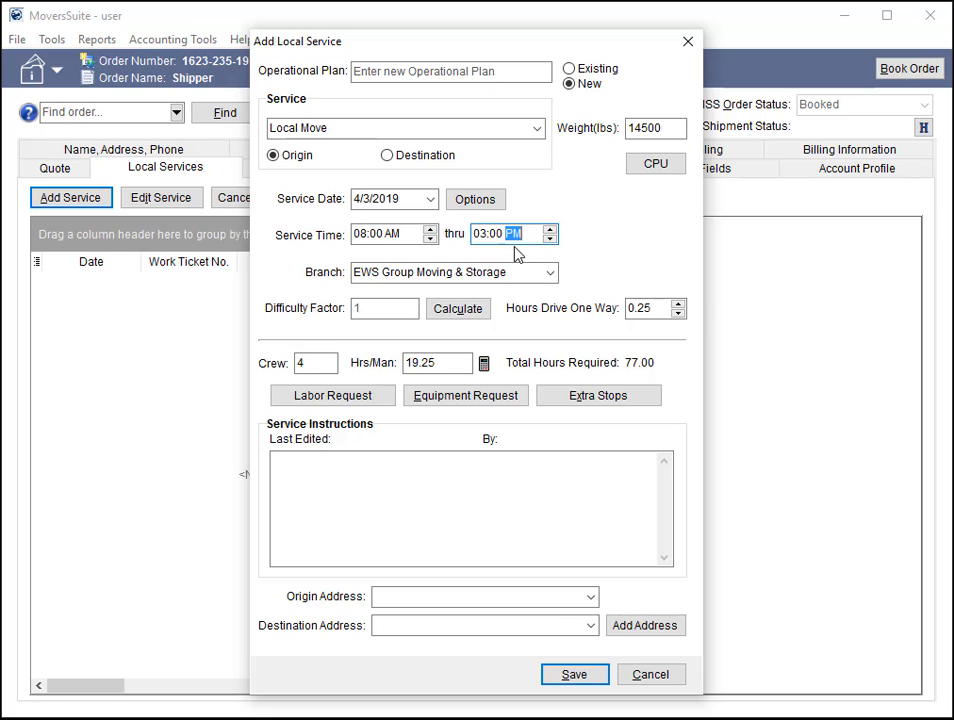
click(430, 199)
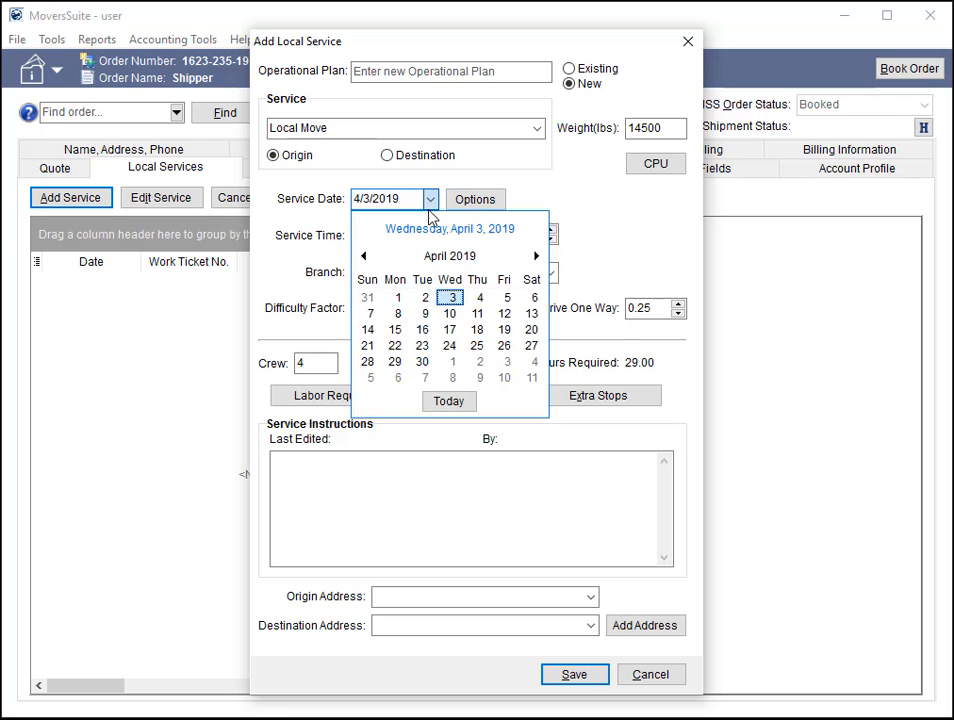
click(397, 299)
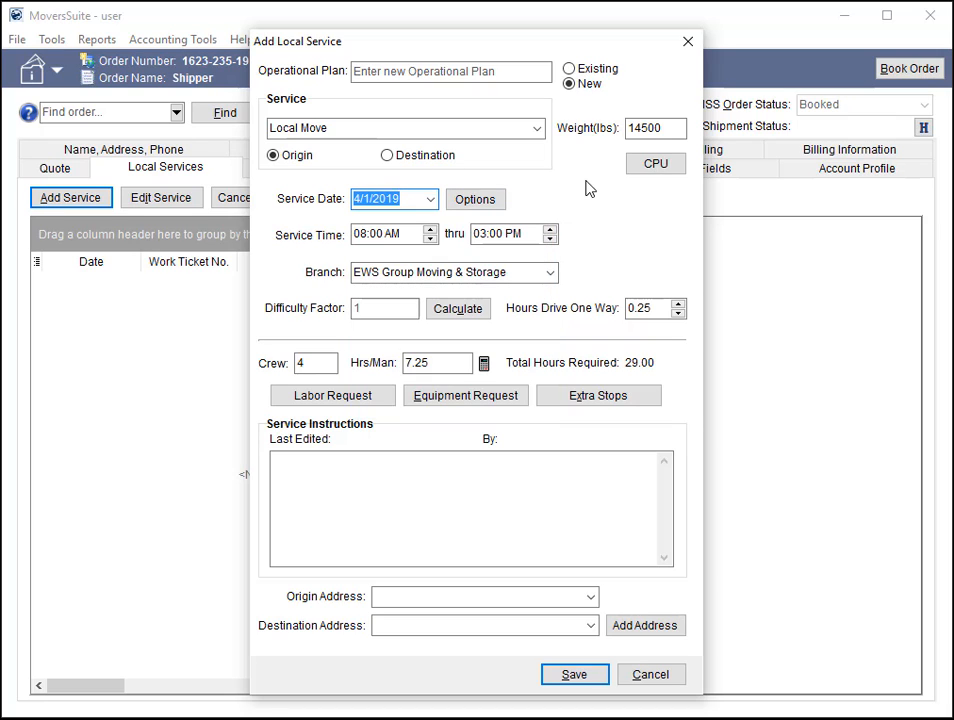
- In the service date options, choose a date range and enter 4/1/2019 thru 4/5/2019
click(494, 201)
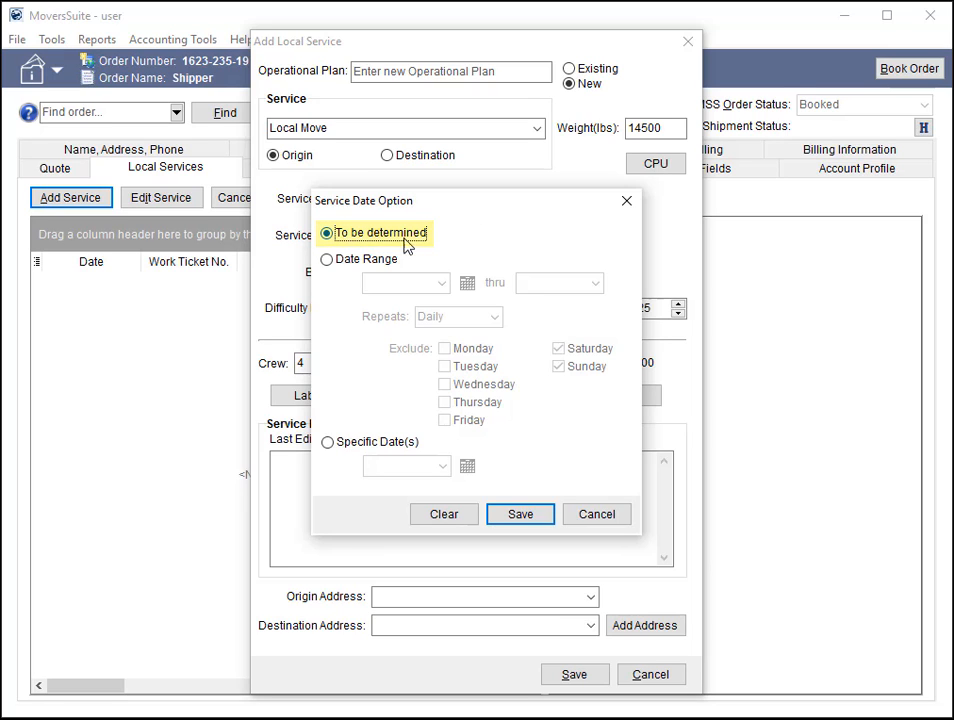
click(343, 268)
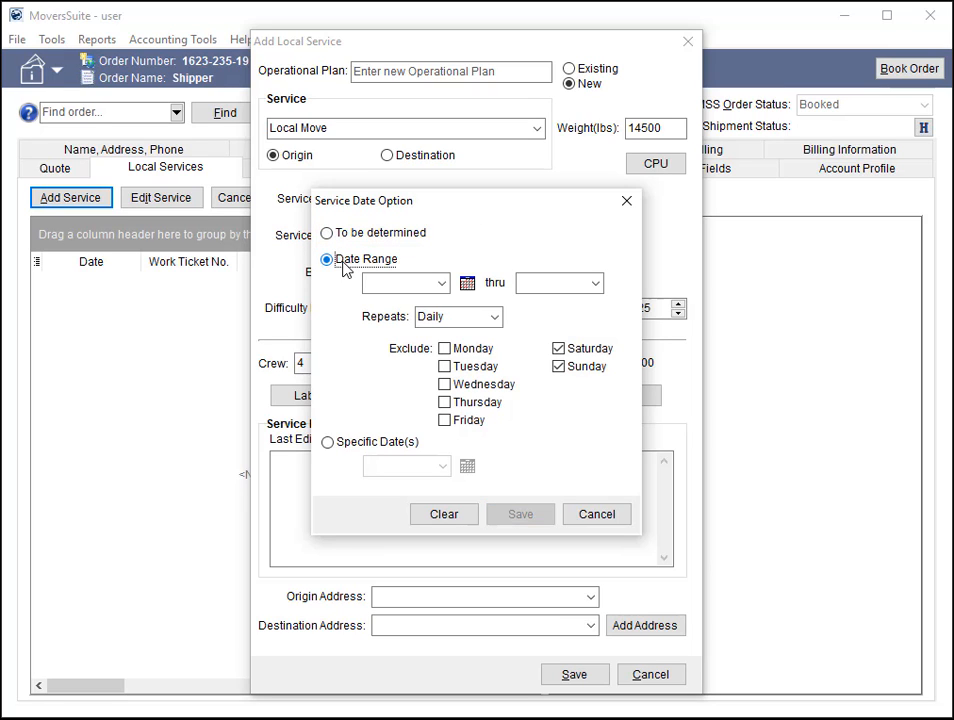
click(375, 281)
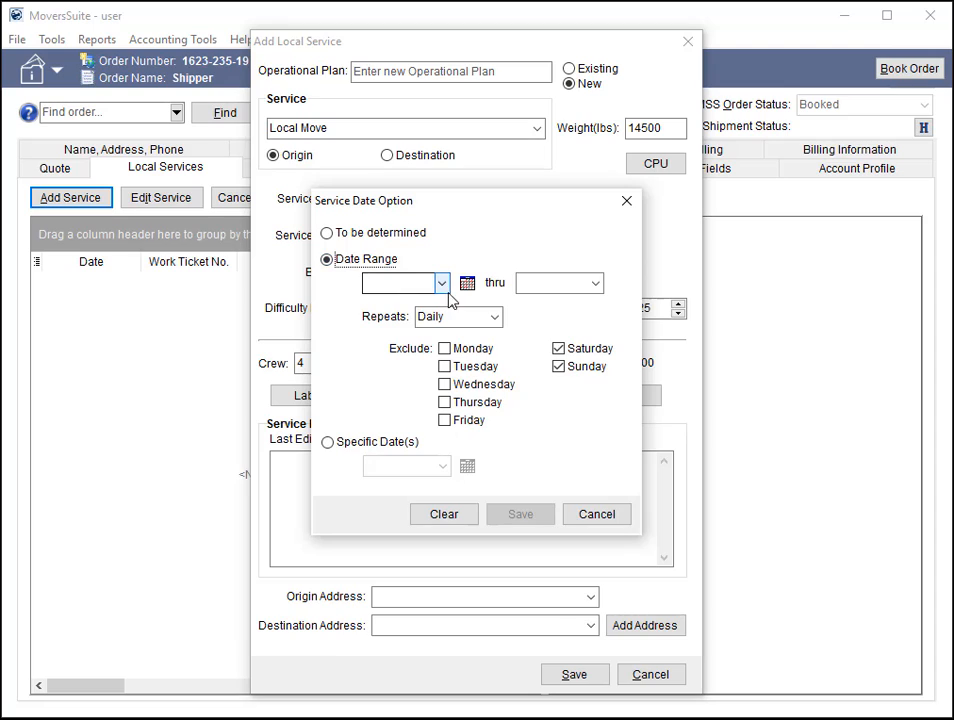
text(4/1/2019)
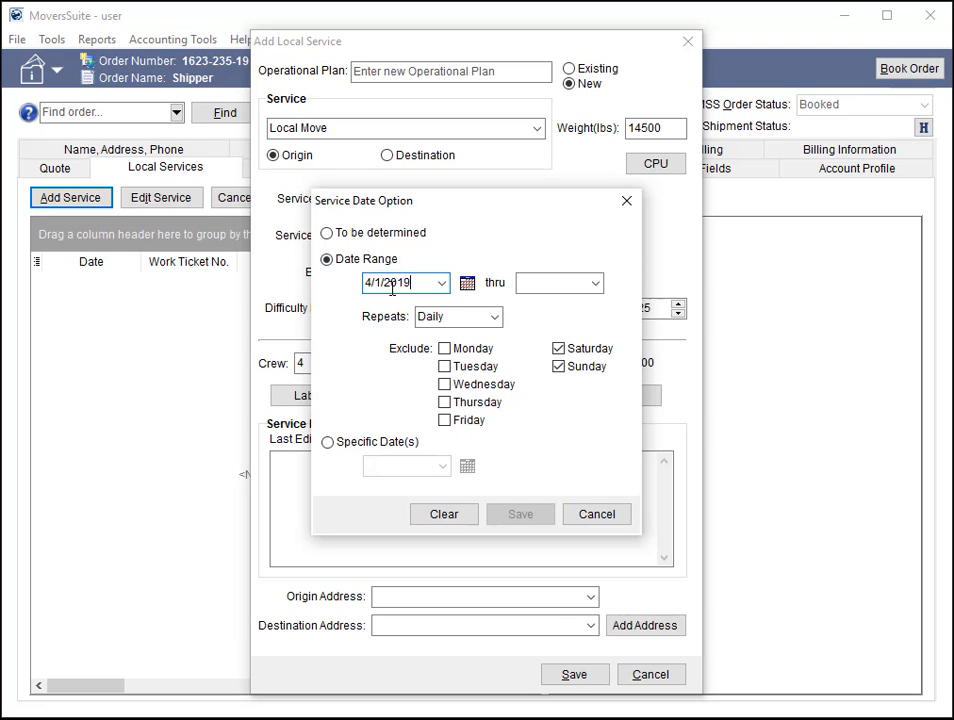
key(Tab)
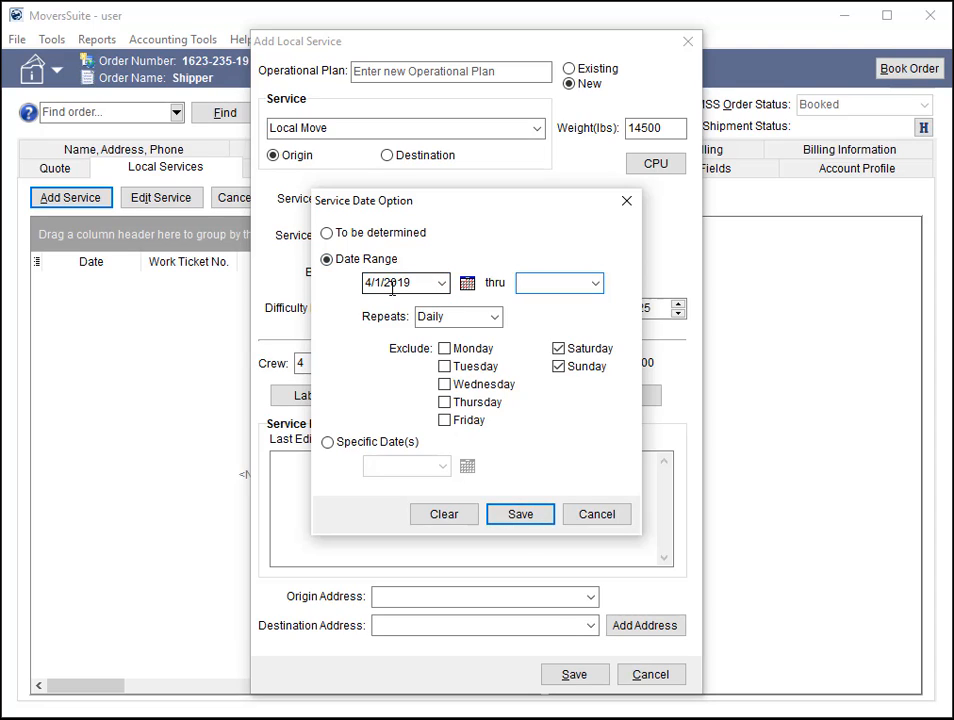
click(596, 286)
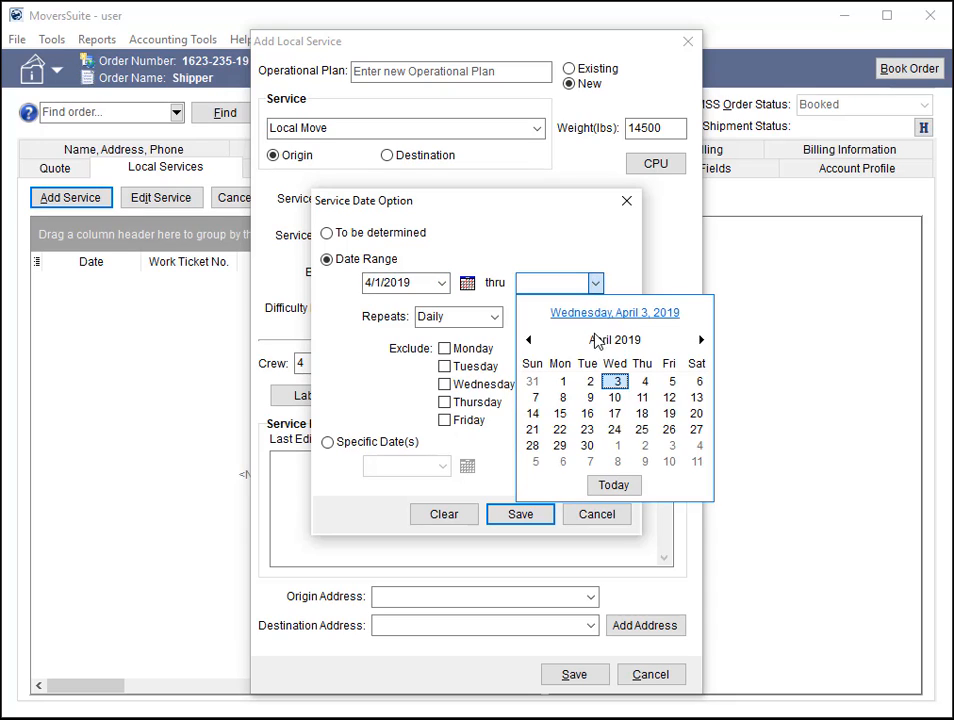
click(672, 384)
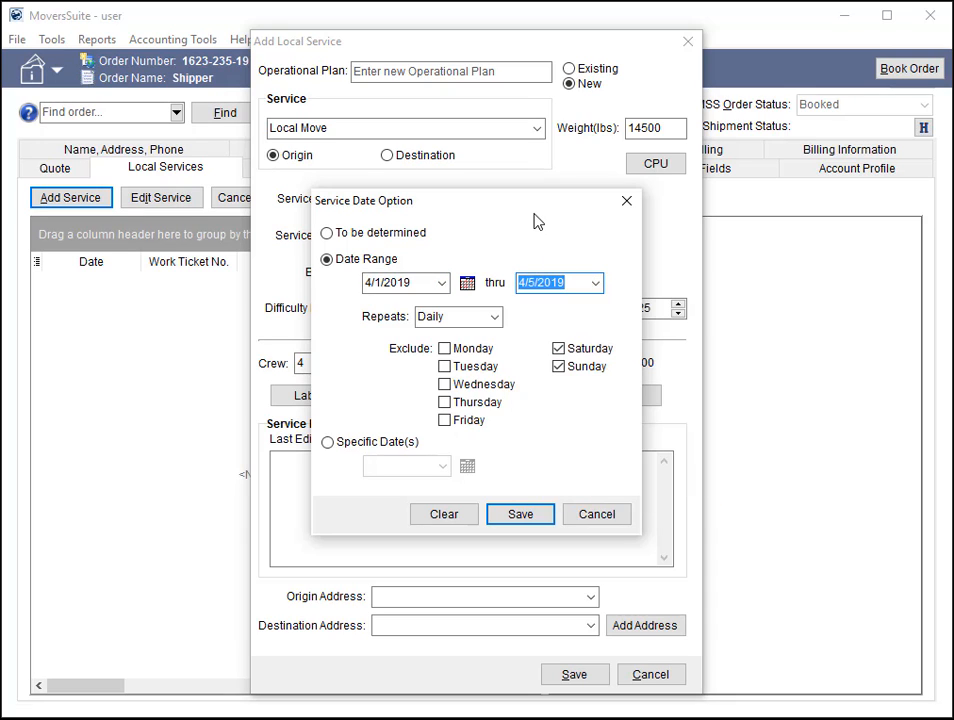
- Use the date picker to set the range to 4/1/2019 thru 4/25/2019, then also exclude Fridays and save the date option
click(468, 283)
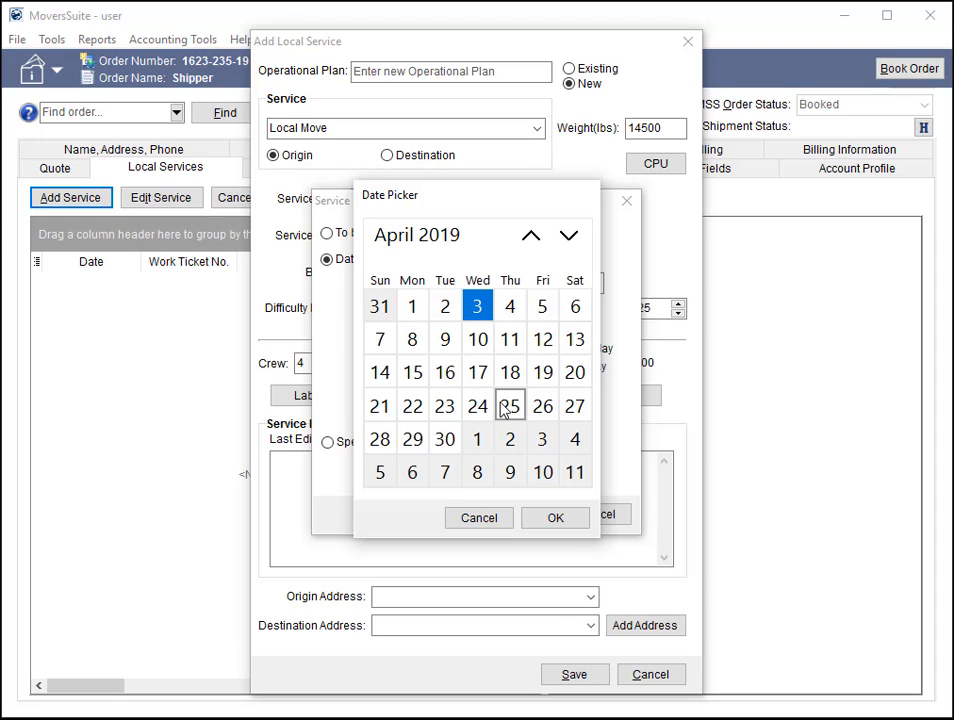
click(578, 518)
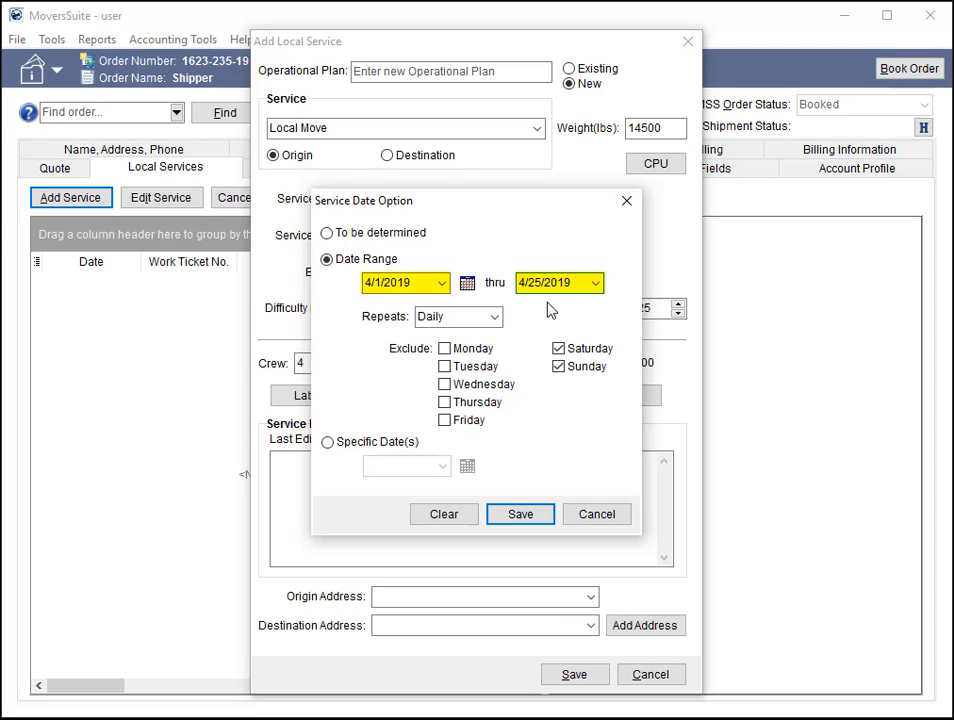
click(469, 286)
click(478, 373)
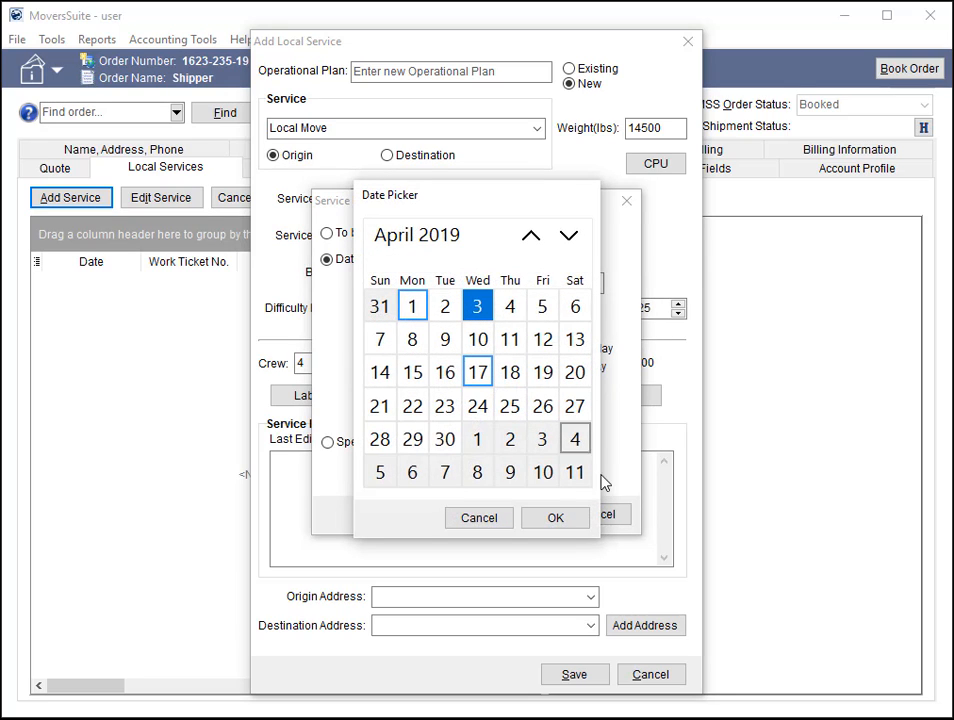
click(520, 416)
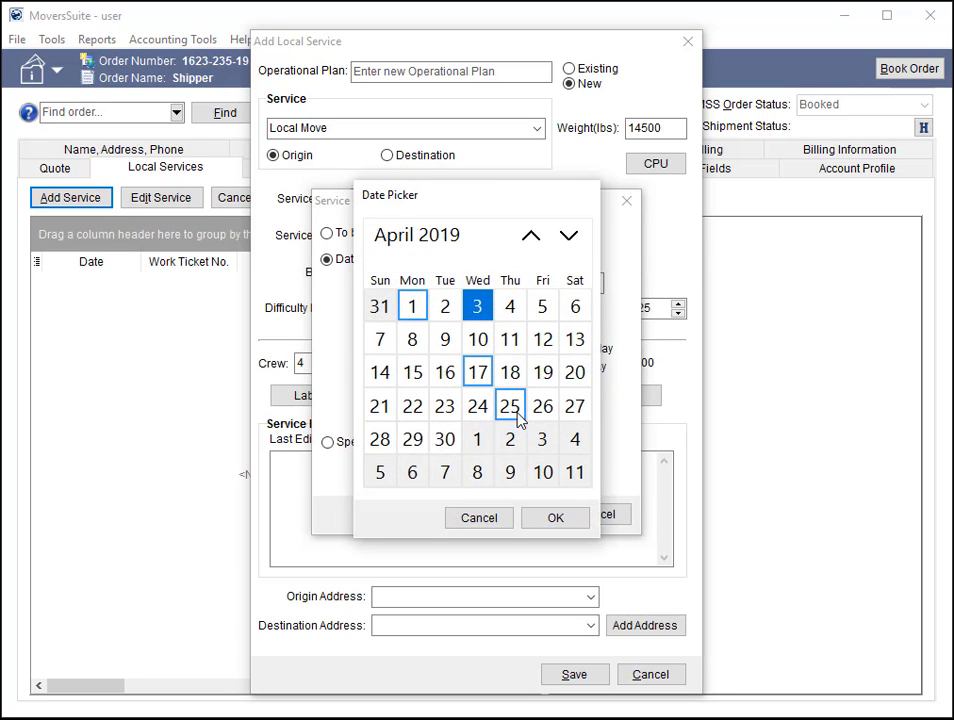
click(556, 518)
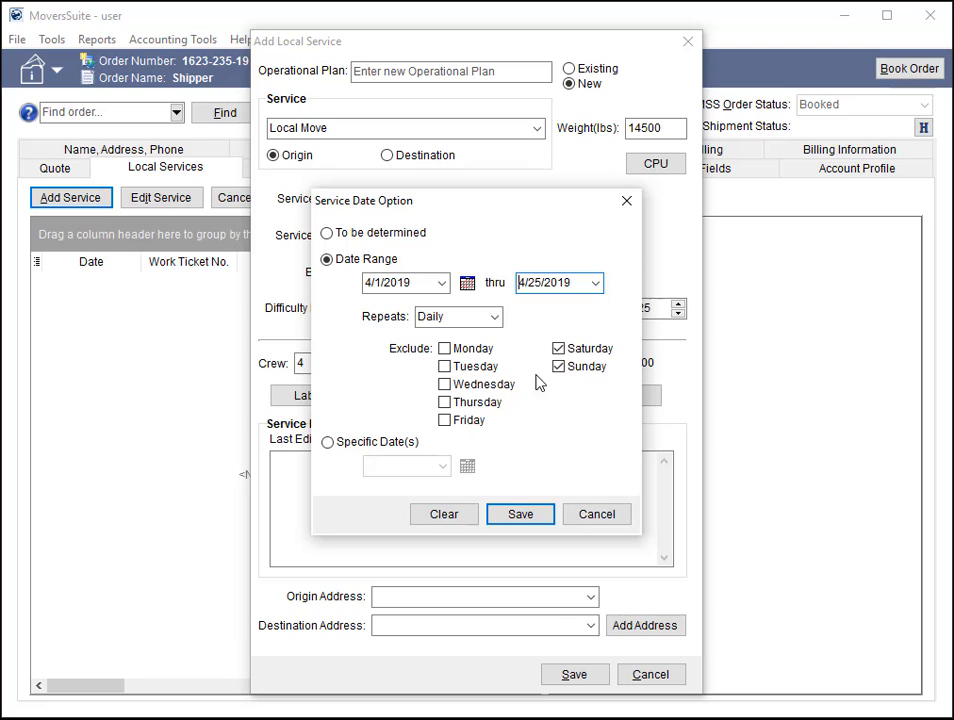
click(445, 420)
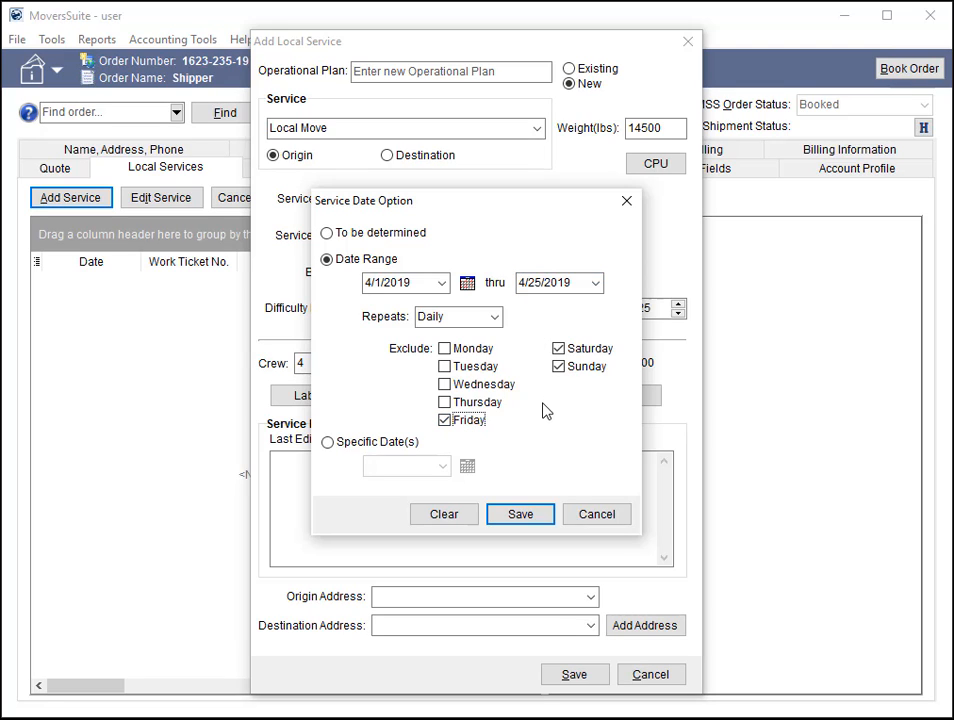
click(521, 516)
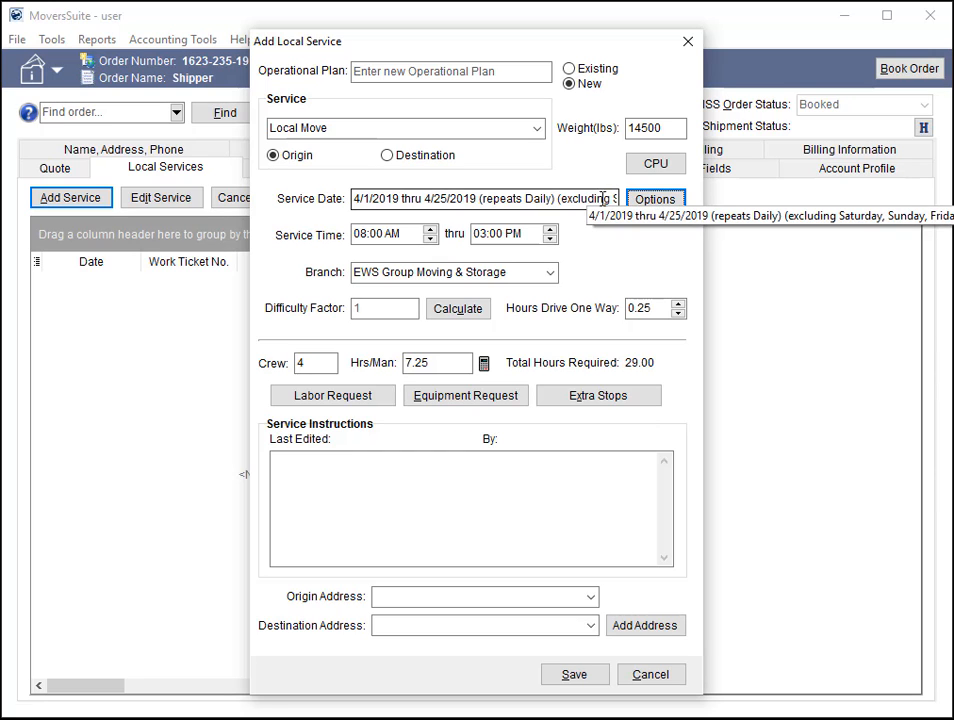
- Reopen the service date options and remove the Friday, Sunday and Saturday exclusions
click(640, 203)
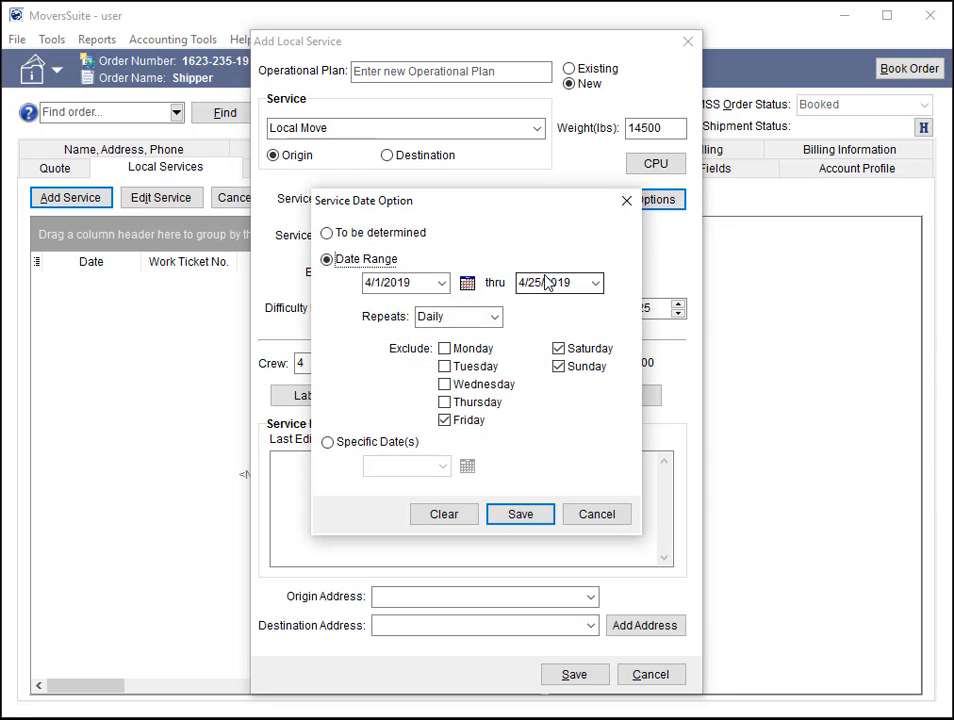
click(476, 421)
click(577, 368)
click(582, 350)
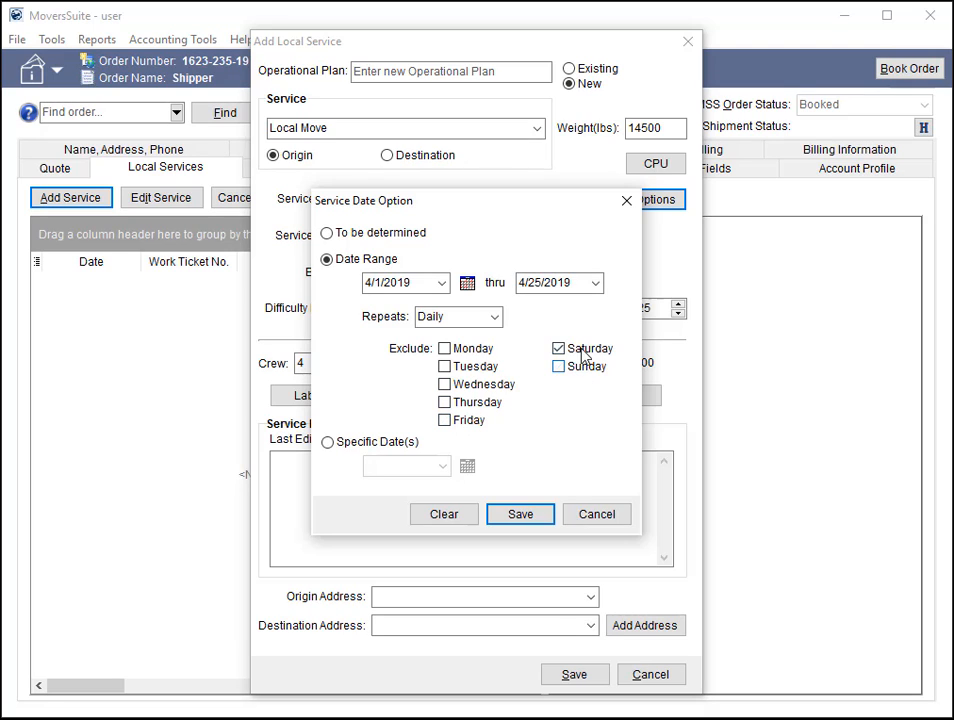
- Make the date range repeat weekly, every 2 weeks, on Monday, Tuesday and Wednesday, and save the date option
click(495, 317)
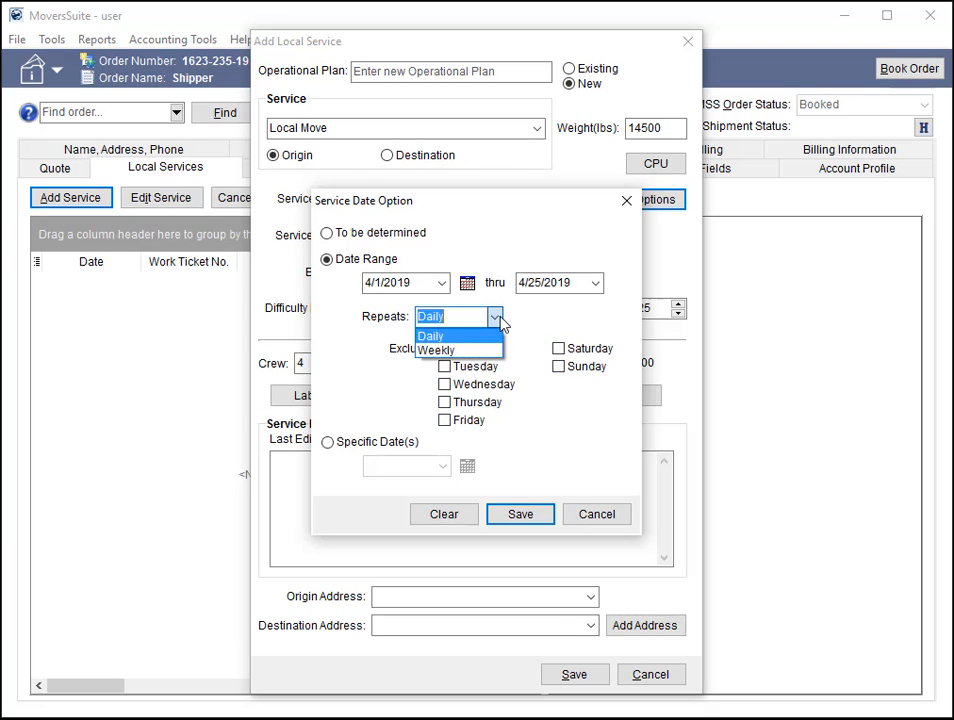
click(447, 351)
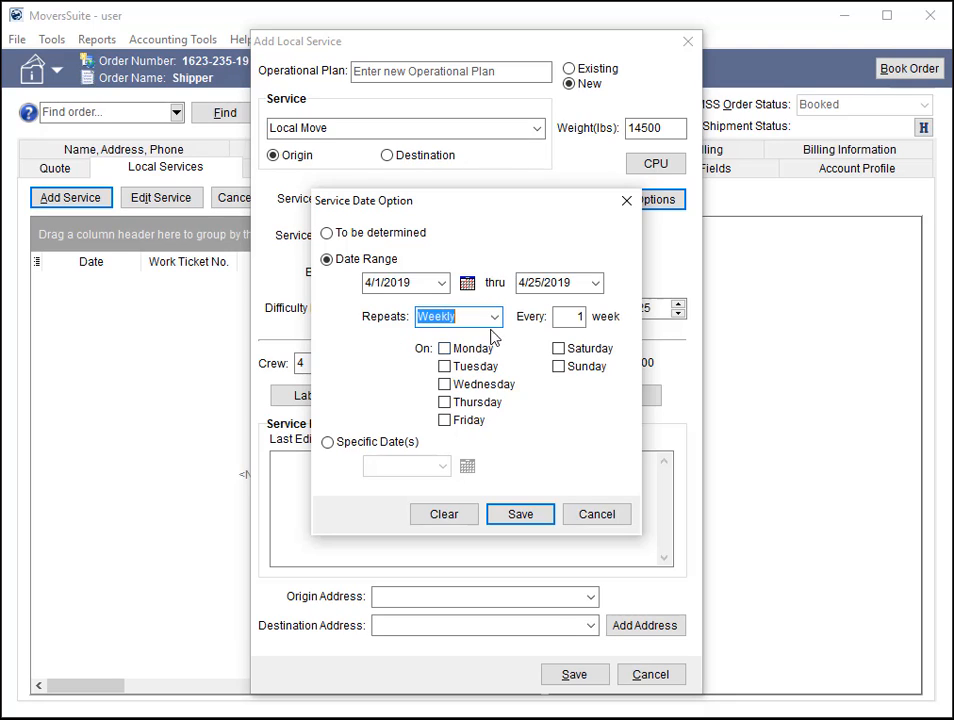
click(581, 316)
double_click(581, 316)
text(2)
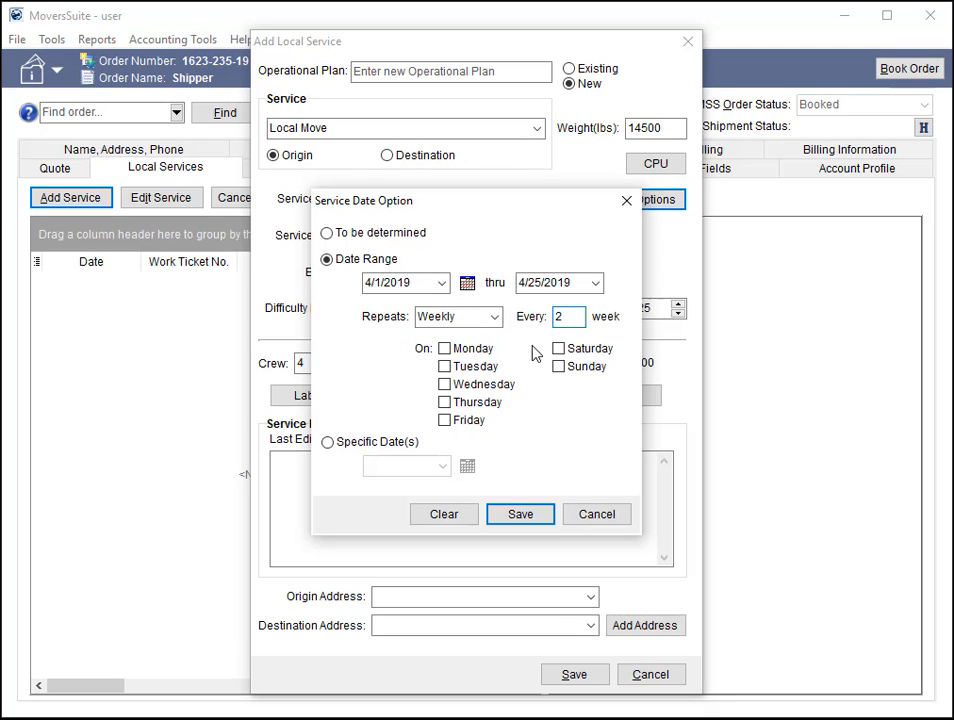
click(444, 348)
click(444, 366)
click(444, 384)
click(533, 516)
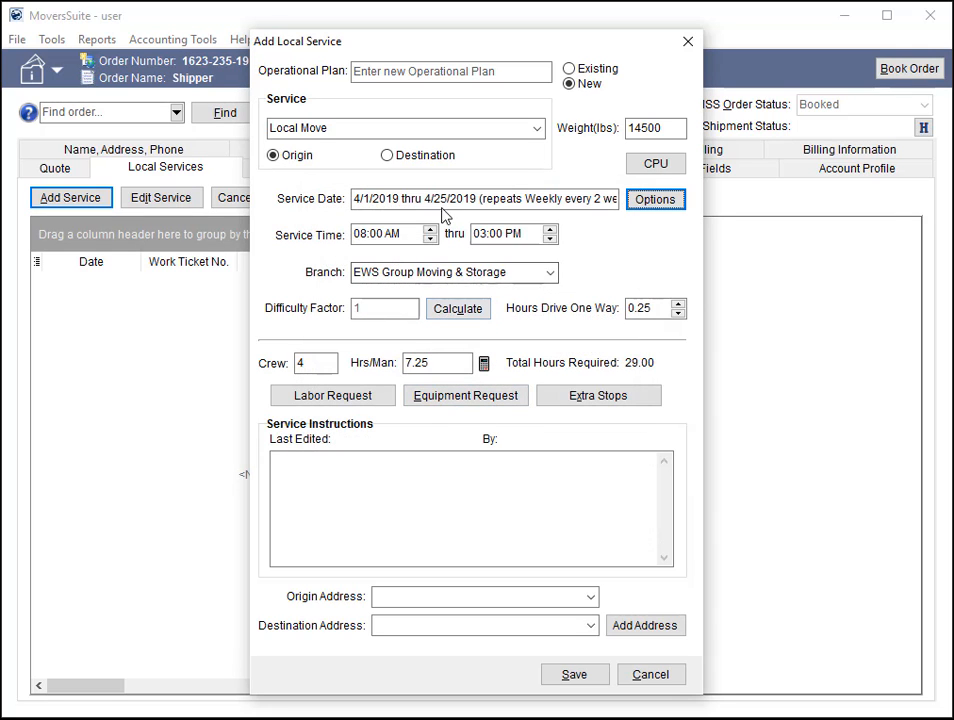
- Switch the service date option to specific dates and pick April 1–3, 8–10, 15–17 and 22–24, 2019 in the date picker
click(660, 203)
click(371, 443)
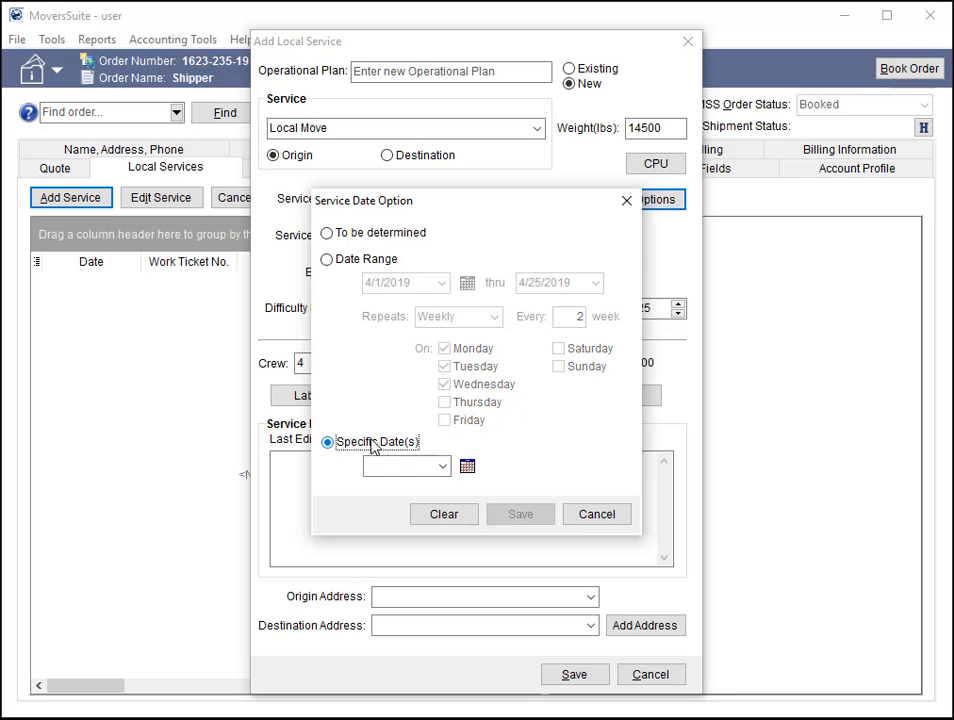
click(466, 469)
click(542, 308)
click(445, 342)
click(413, 343)
click(475, 341)
click(450, 303)
click(540, 307)
click(412, 372)
click(445, 372)
click(481, 372)
click(415, 404)
click(446, 404)
click(479, 405)
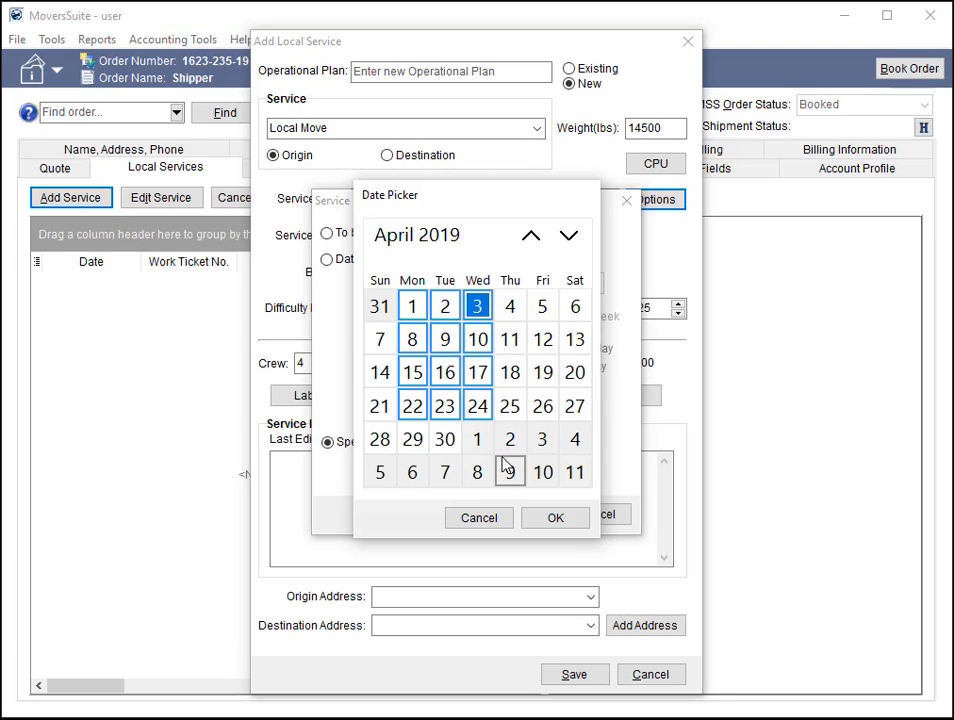
- Deselect the Tuesdays, April 2, 9, 16 and 23, in the date picker
click(445, 372)
click(445, 339)
click(445, 306)
click(445, 405)
click(446, 411)
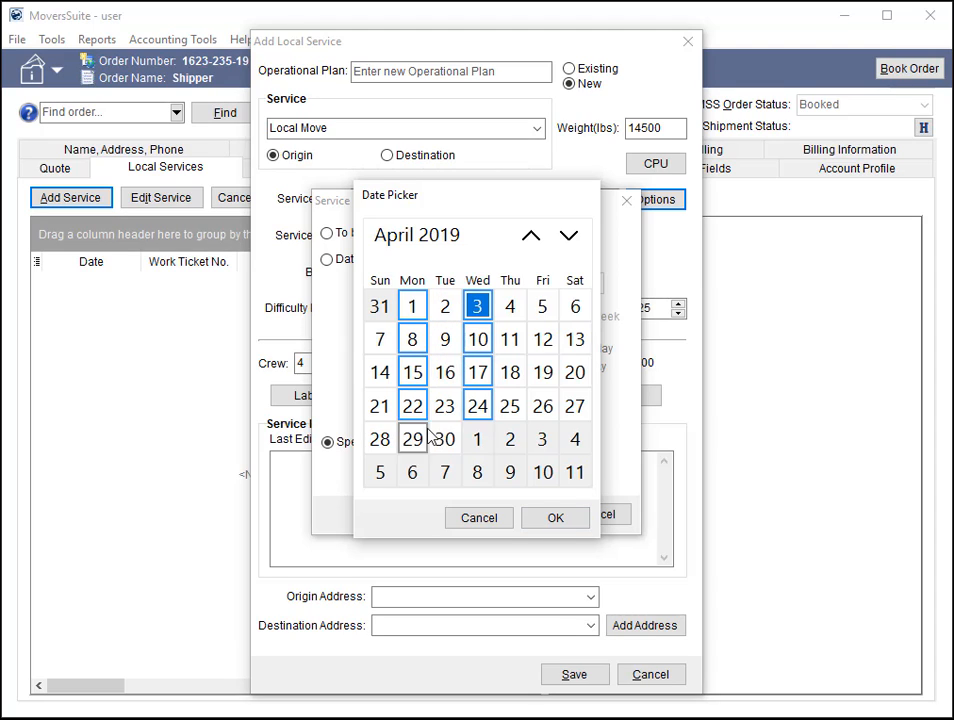
- Accept the picked April 2019 Mondays and Wednesdays and save the specific-dates option for the service
click(553, 518)
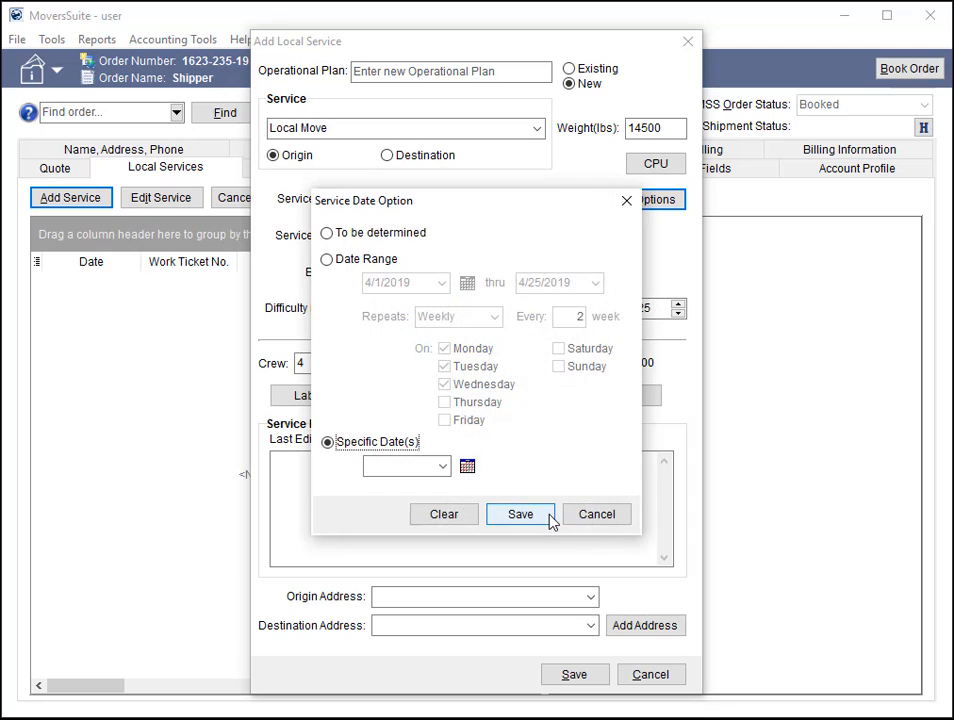
click(547, 516)
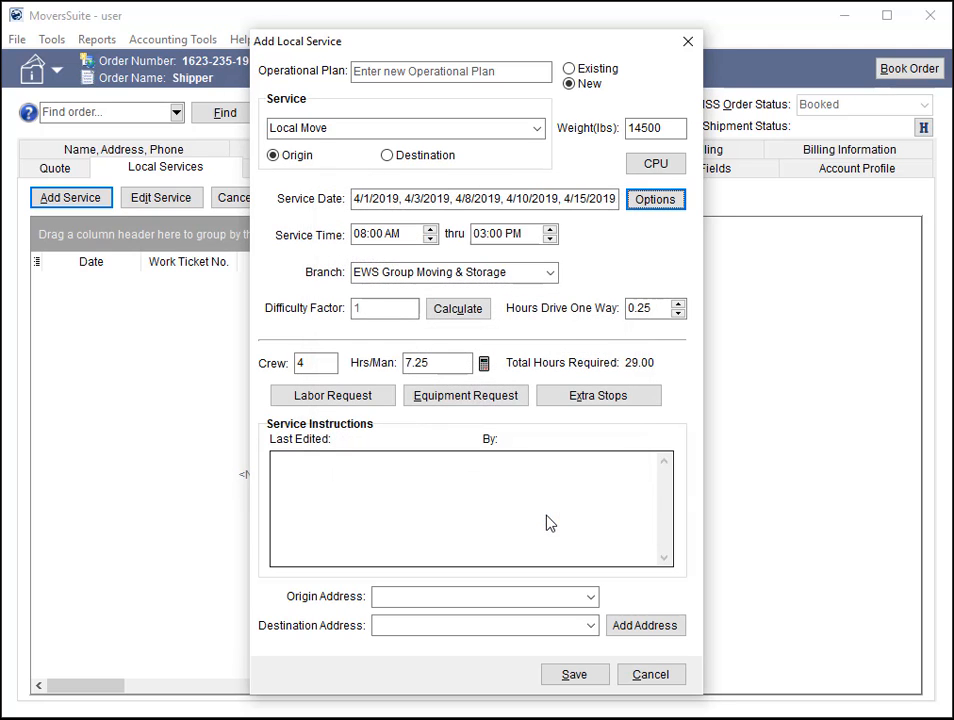
click(681, 201)
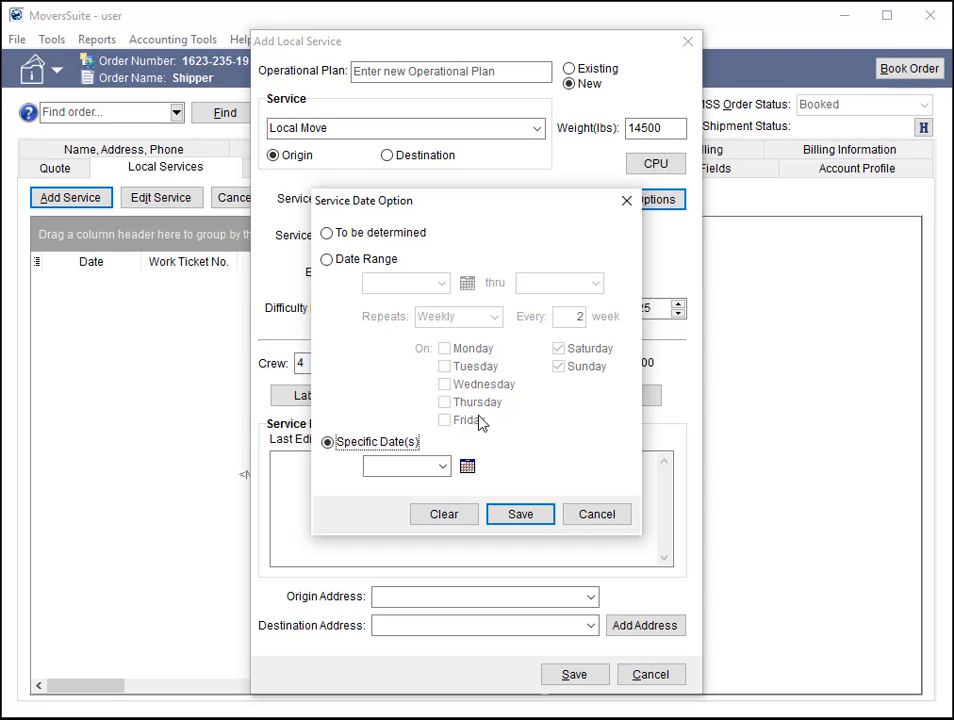
click(445, 514)
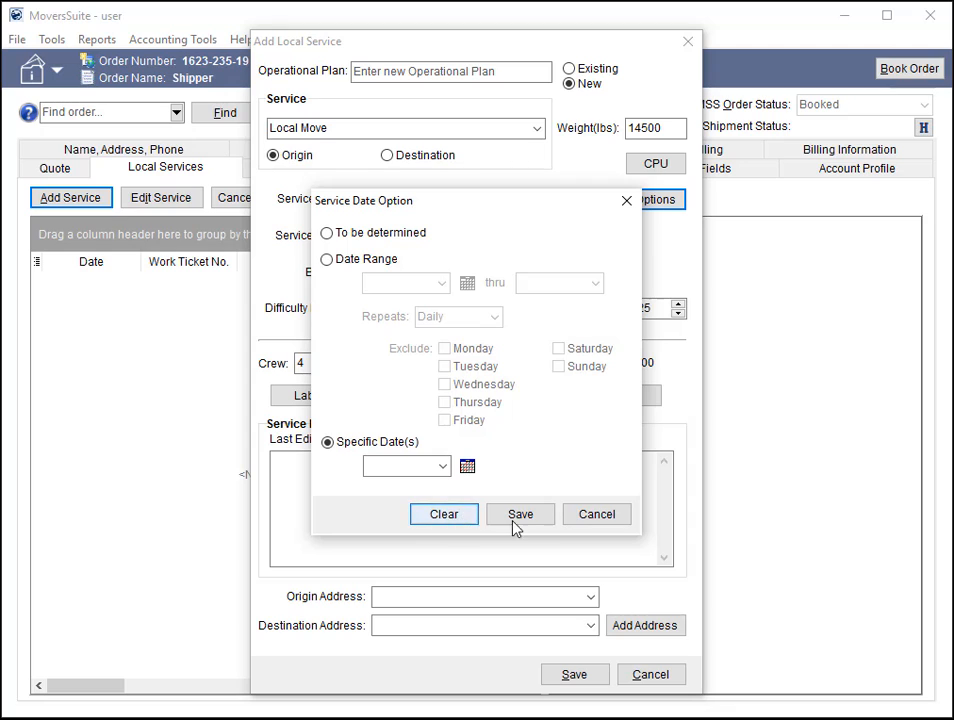
click(578, 528)
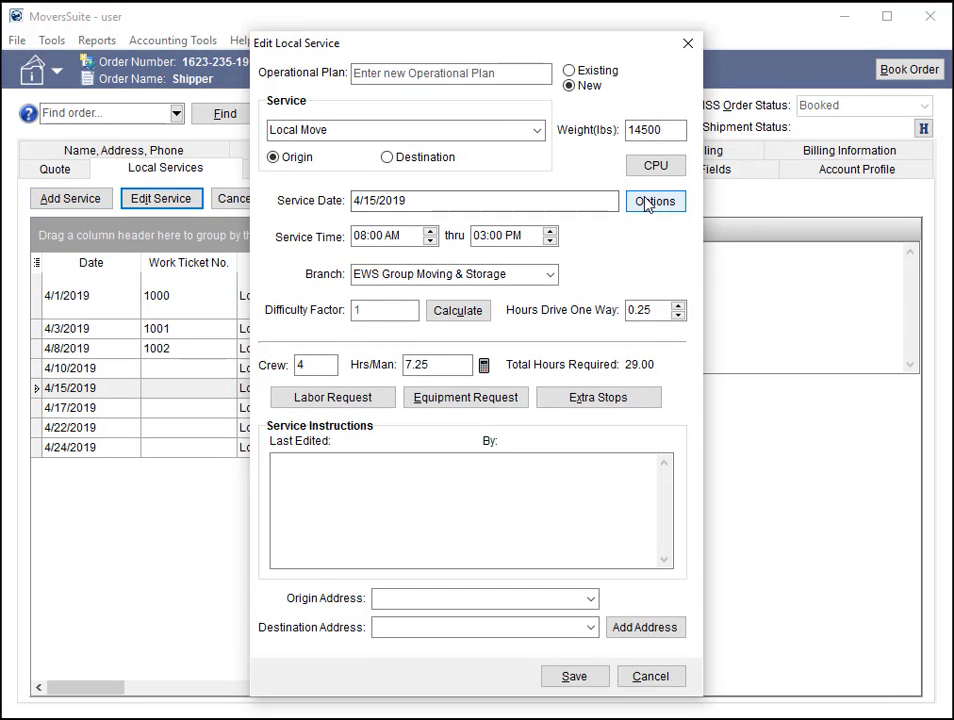
- Change the specific date of the 4/15/2019 Local Move service to 4/16/2019 and save the date option
click(652, 201)
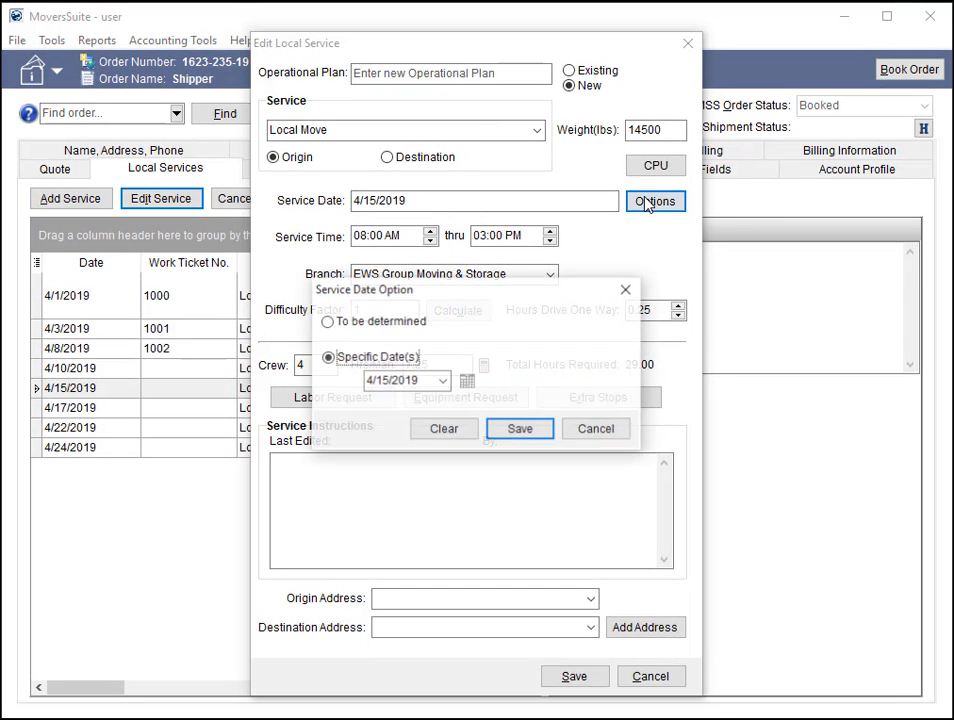
click(442, 381)
click(434, 511)
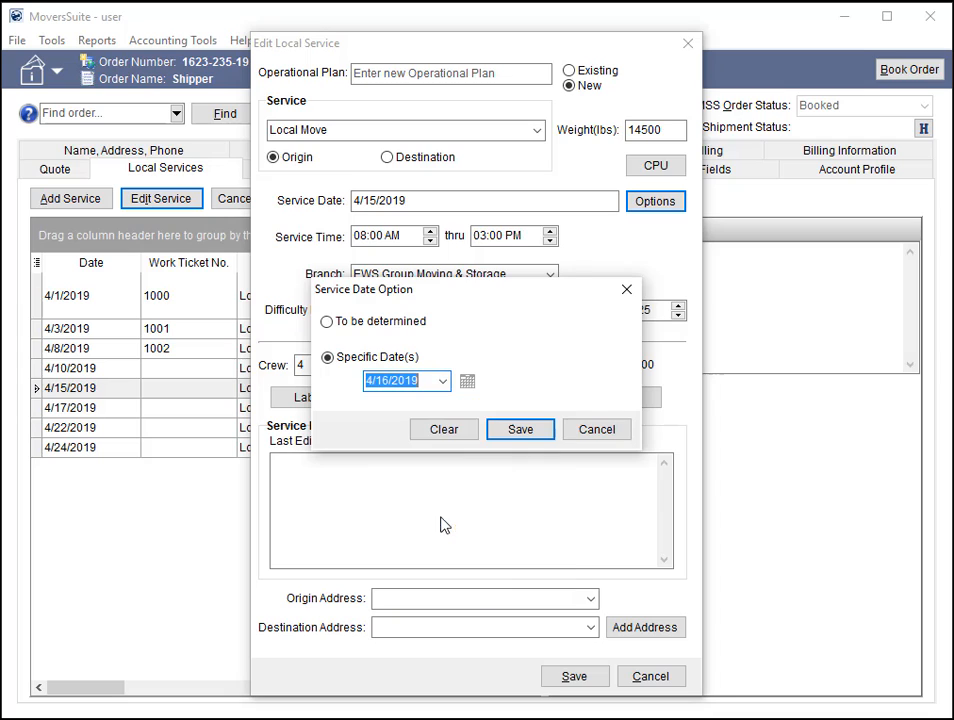
click(518, 430)
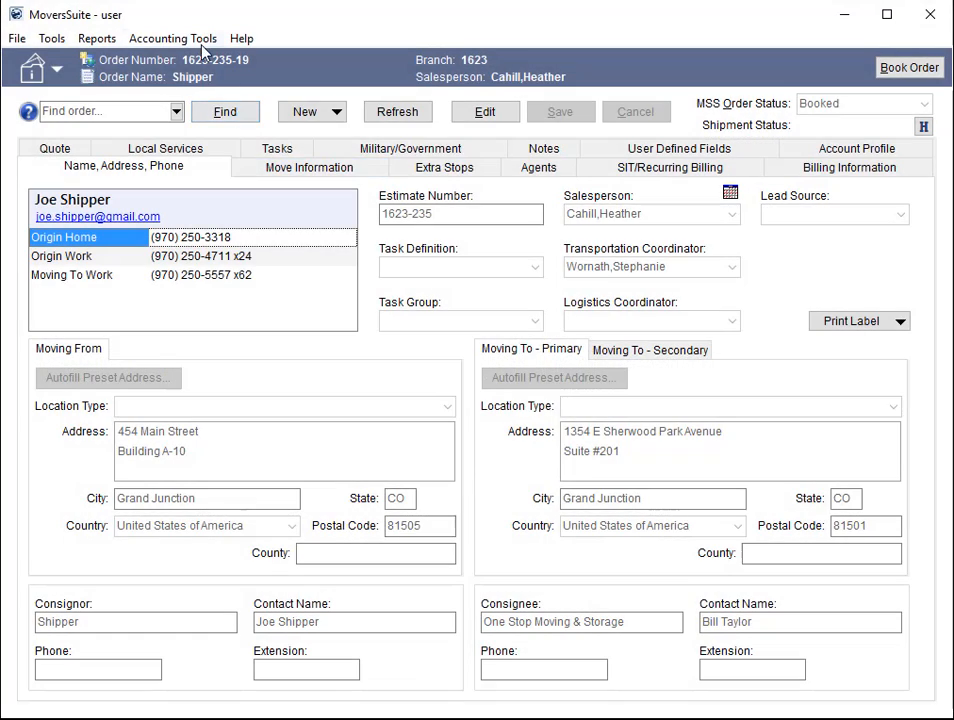
- Open Receivable Factoring and query the EWS Group Moving & Storage branch's invoices dated 4/3/2007 to 4/3/2019
click(201, 42)
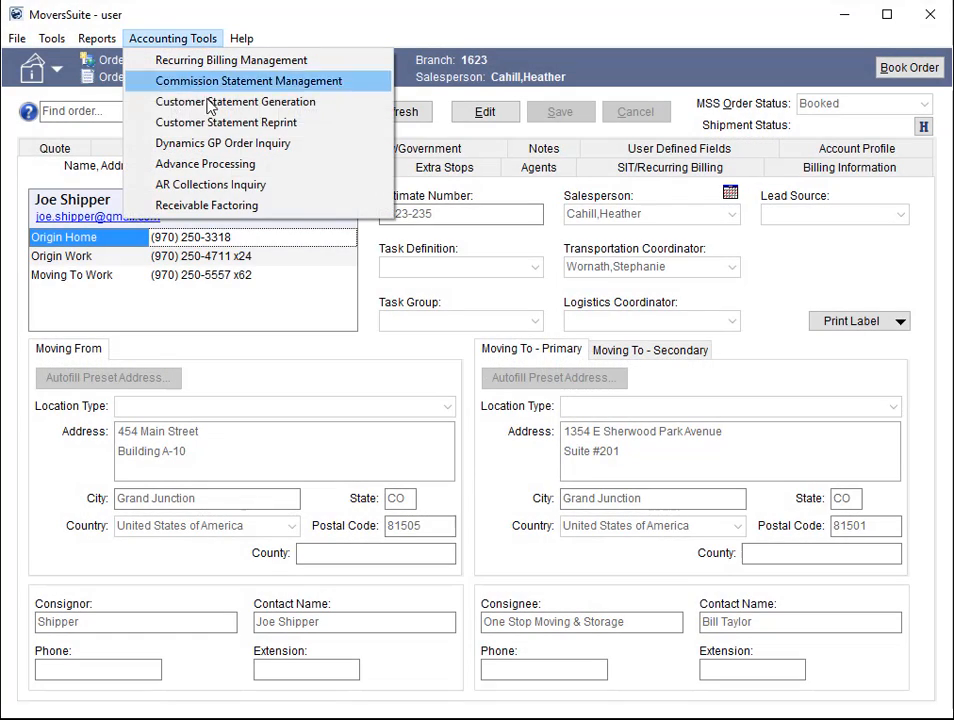
click(245, 214)
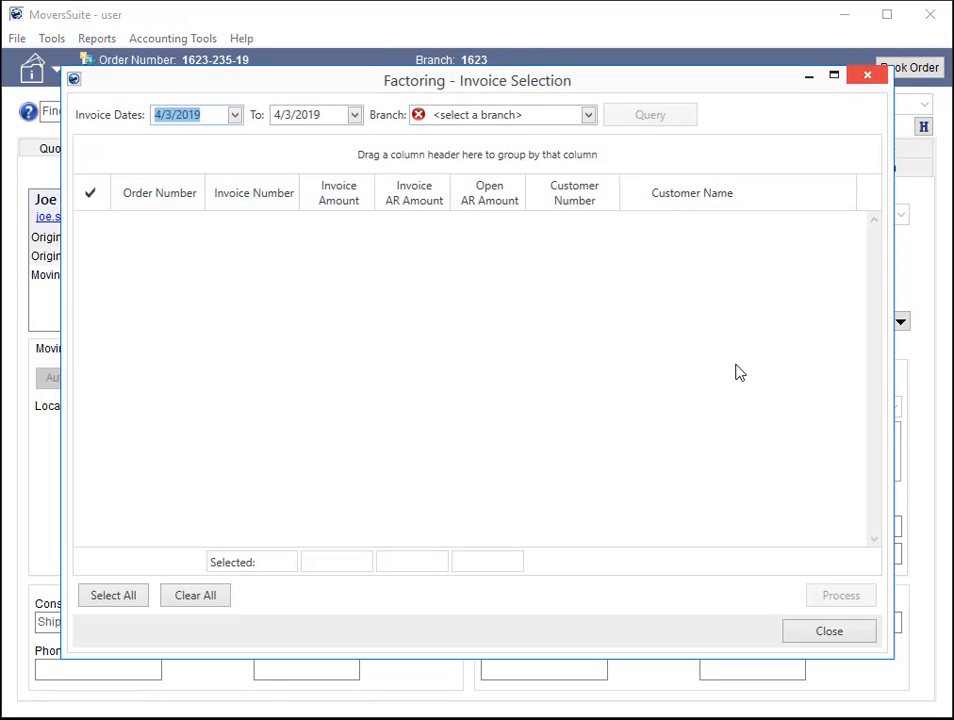
click(213, 118)
text(20)
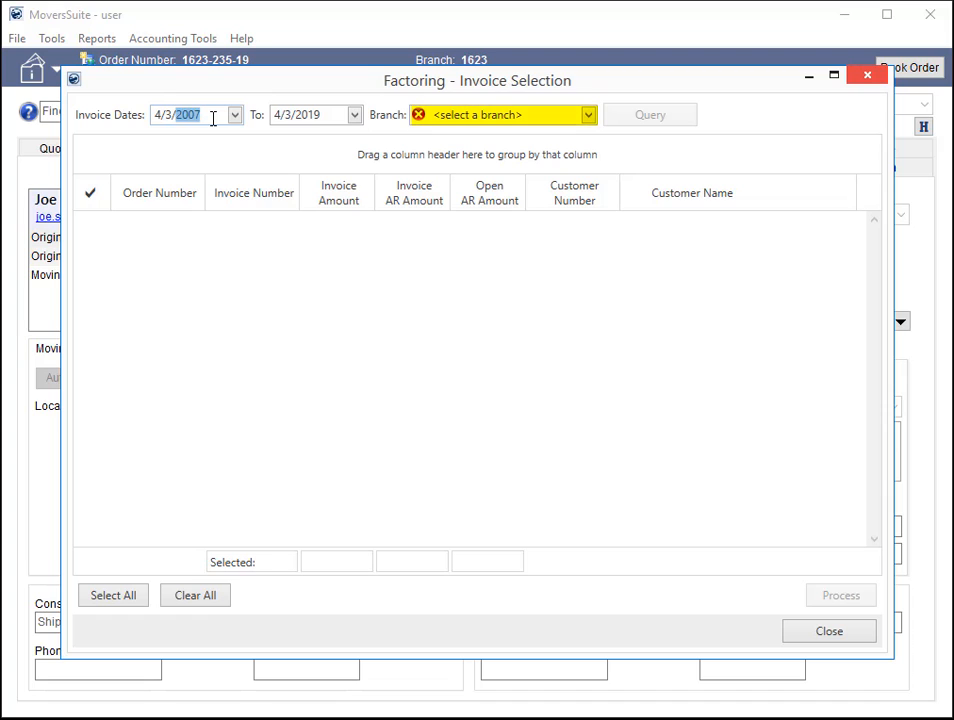
key(Tab)
key(Tab)
click(588, 116)
click(584, 158)
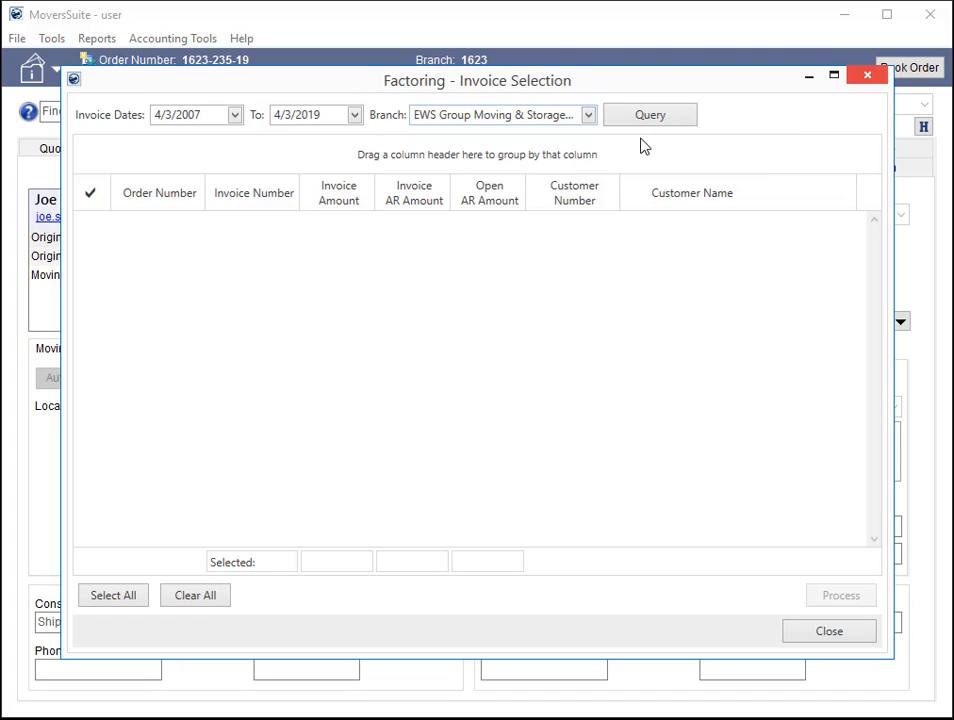
click(662, 124)
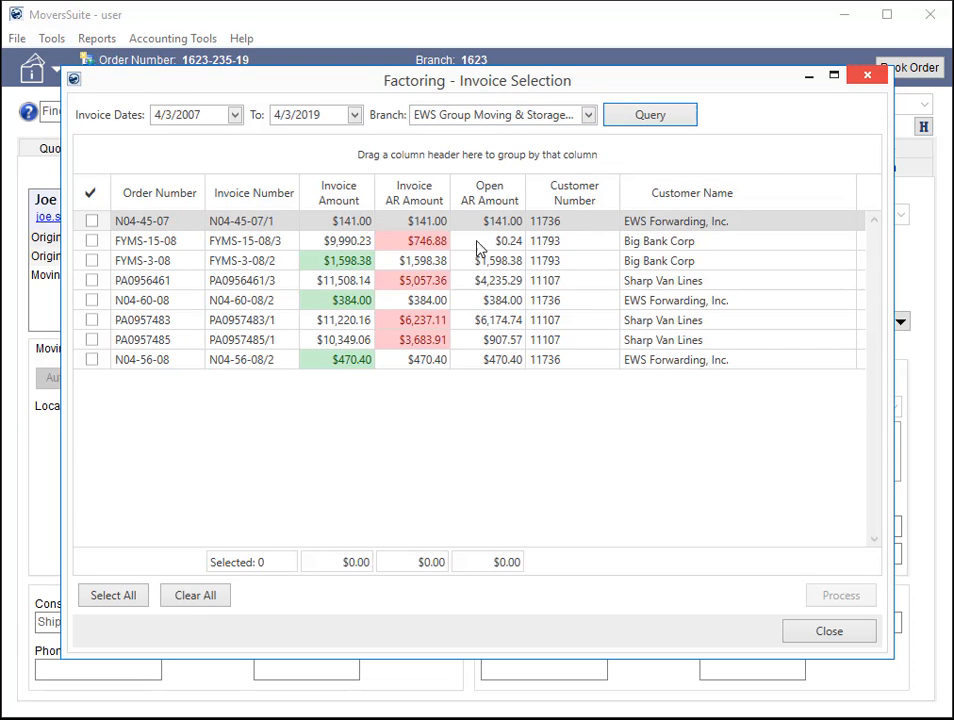
- Select the invoices for $1,598.38, $384.00 and $470.40 for factoring
click(92, 262)
click(91, 300)
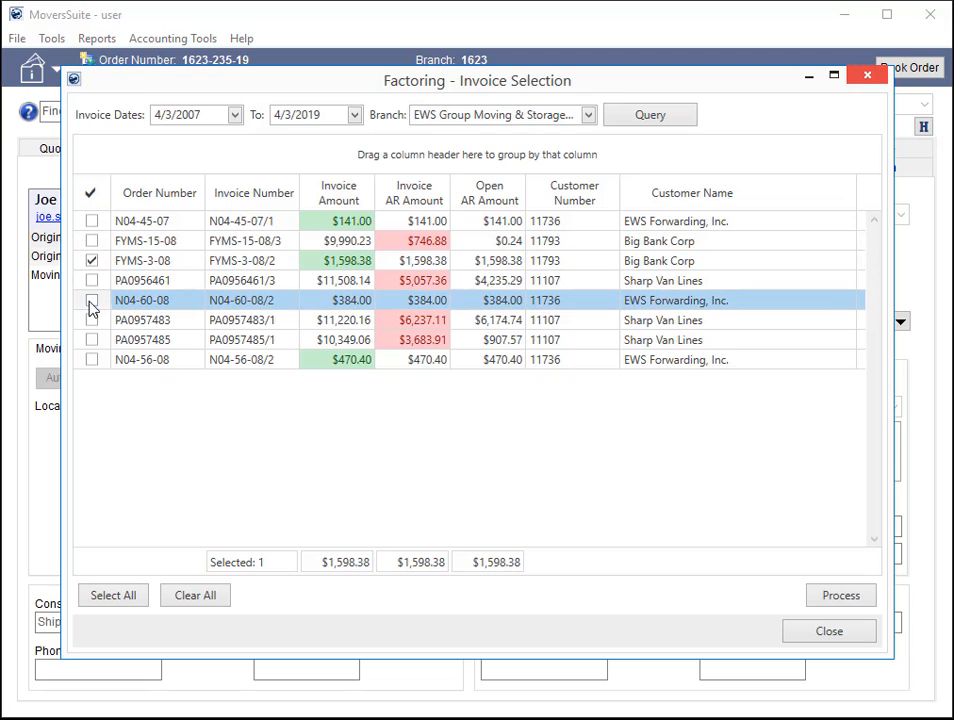
click(92, 361)
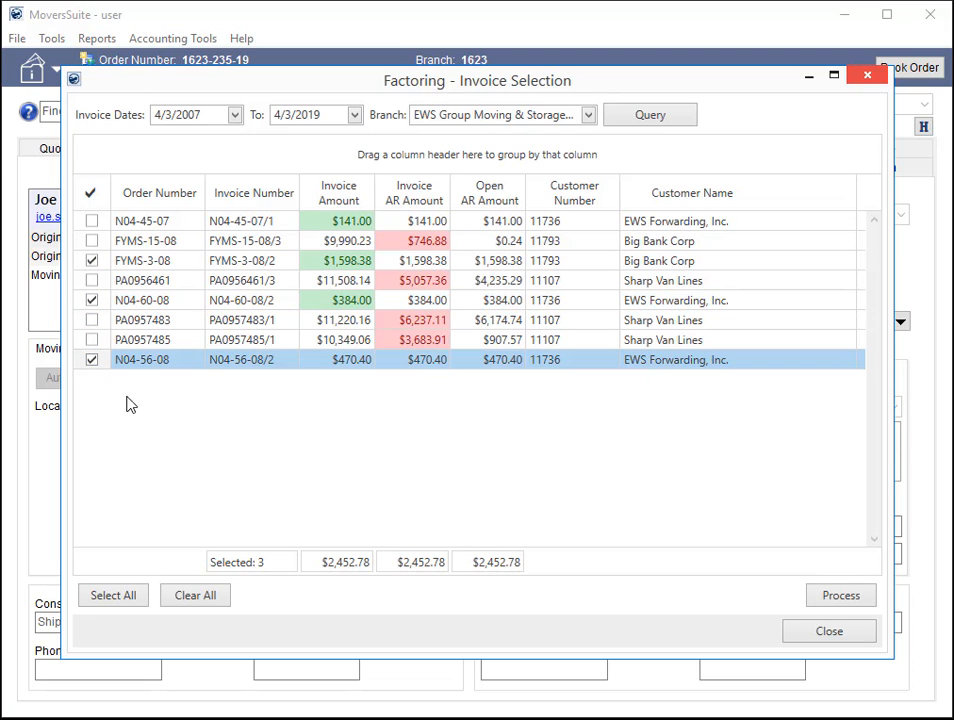
- Process the selected invoices and save the factoring files to the Batch 000001 folder inside Factoring
click(827, 598)
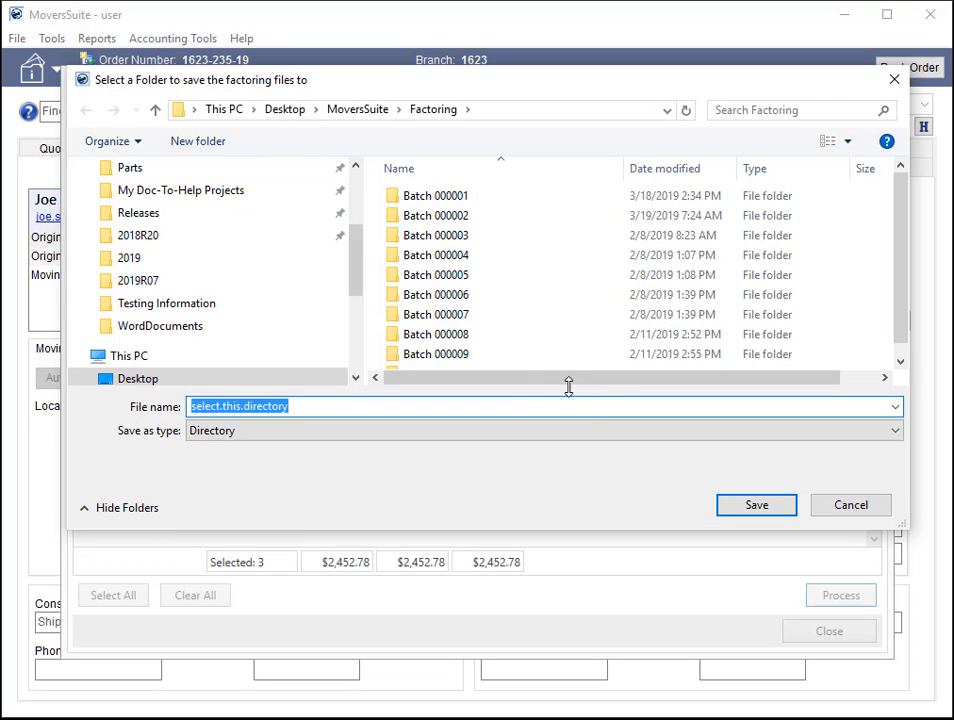
click(456, 196)
double_click(456, 196)
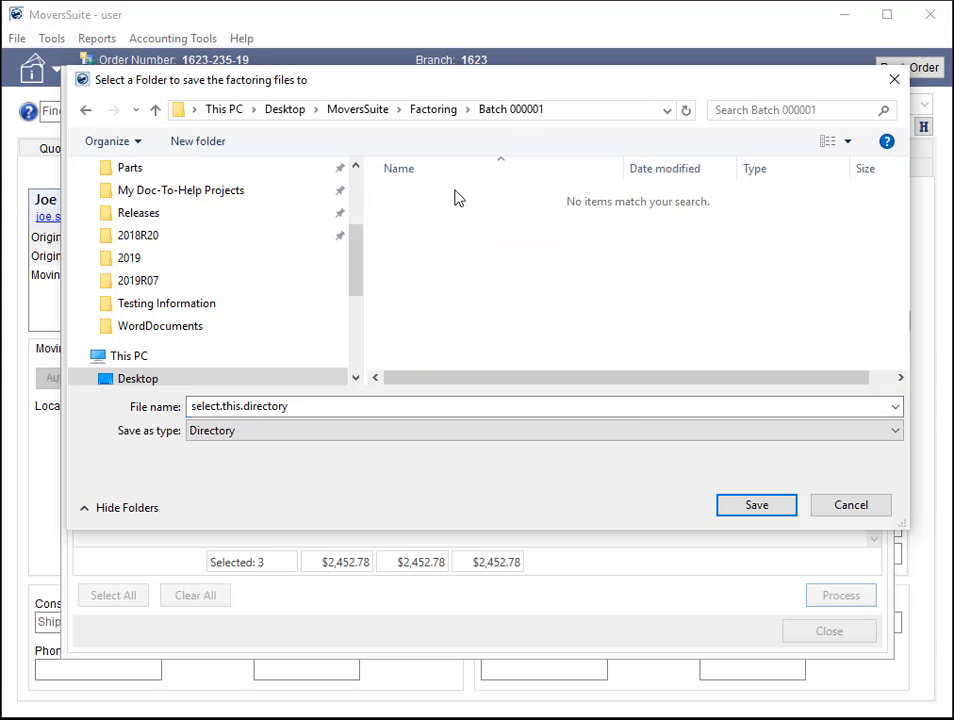
click(757, 505)
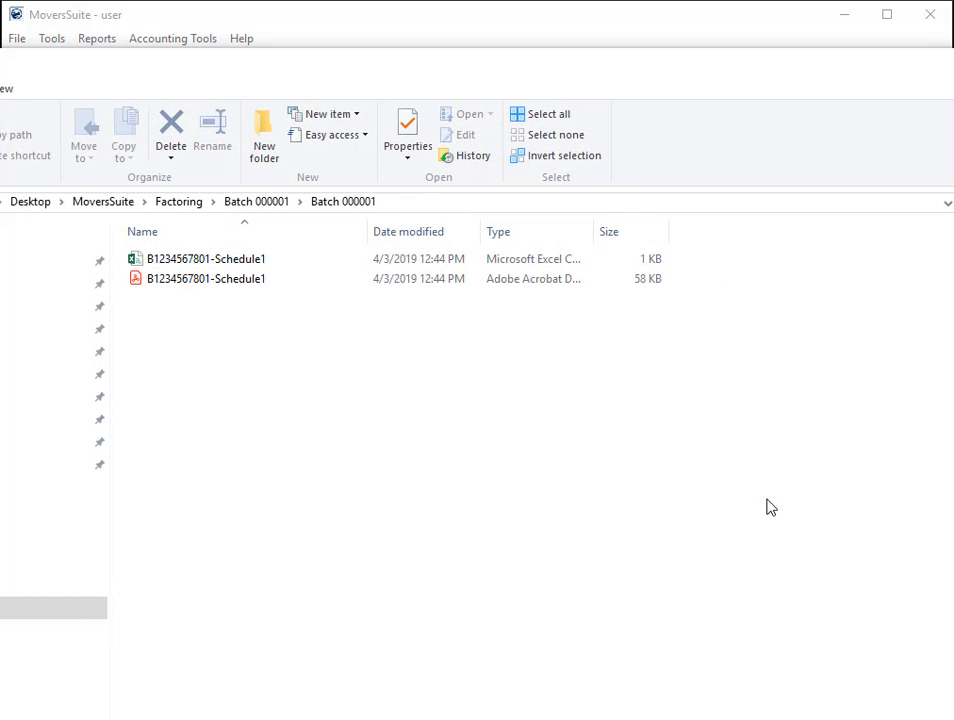
- Review the generated factoring spreadsheet and PDF in the nested Batch 000001 folder, and dismiss the generated transactions results
drag(28, 80, 220, 35)
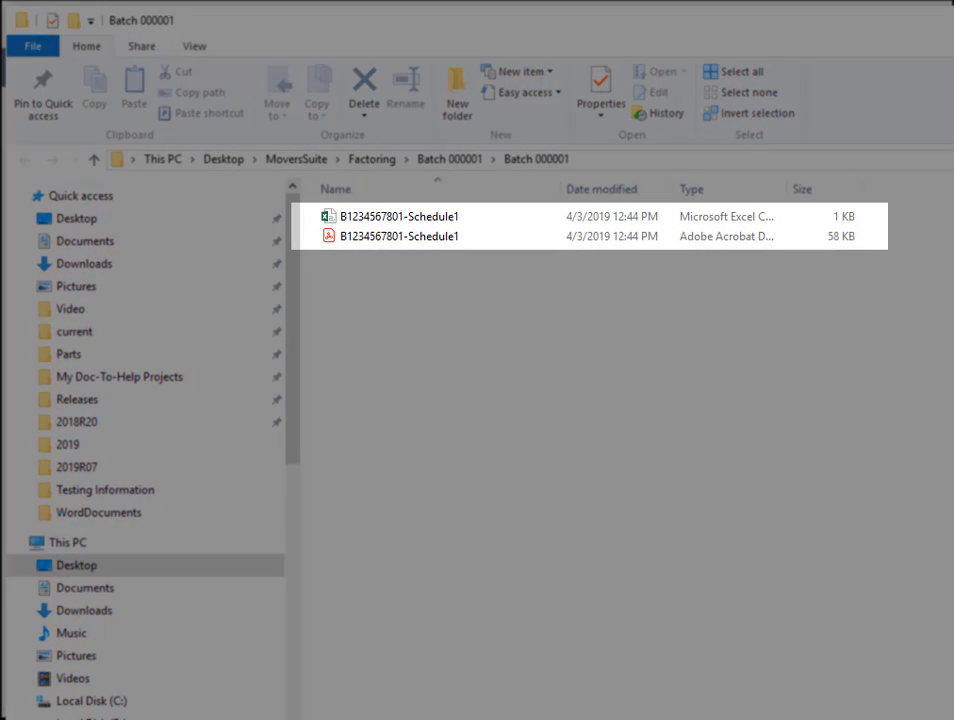
mouse_move(953, 719)
mouse_down()
mouse_move(953, 699)
mouse_move(945, 707)
mouse_up()
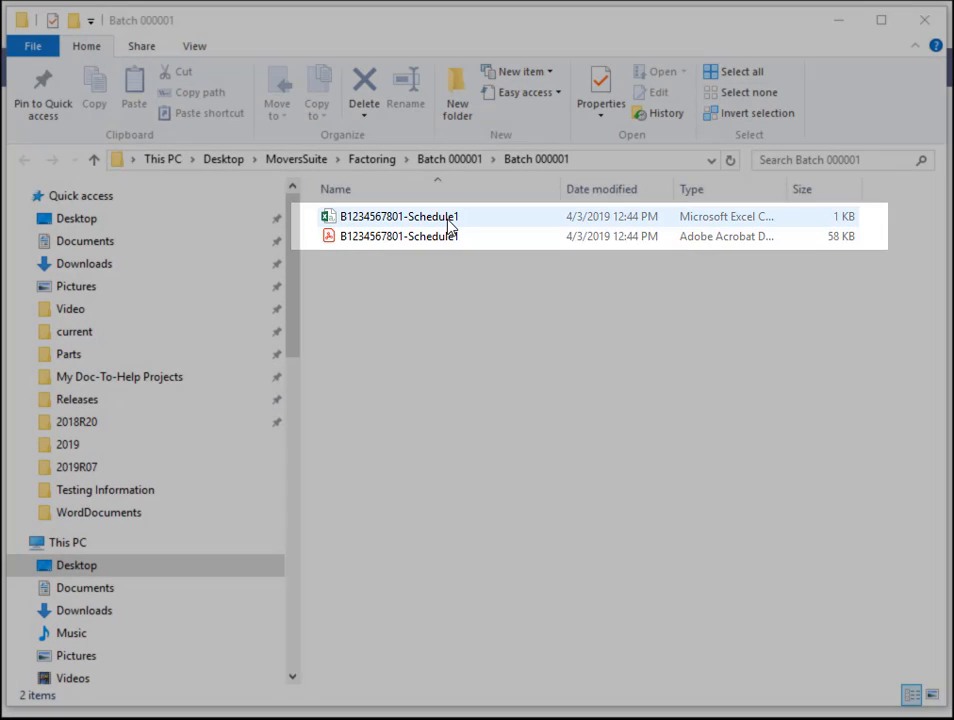
click(449, 227)
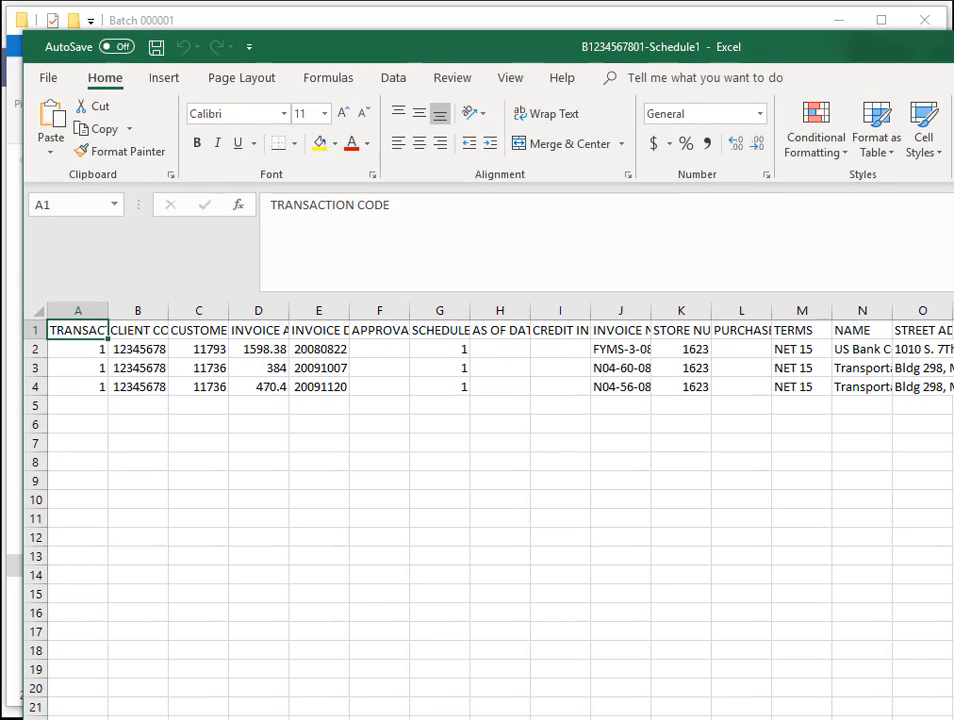
key(alt+F4)
double_click(375, 235)
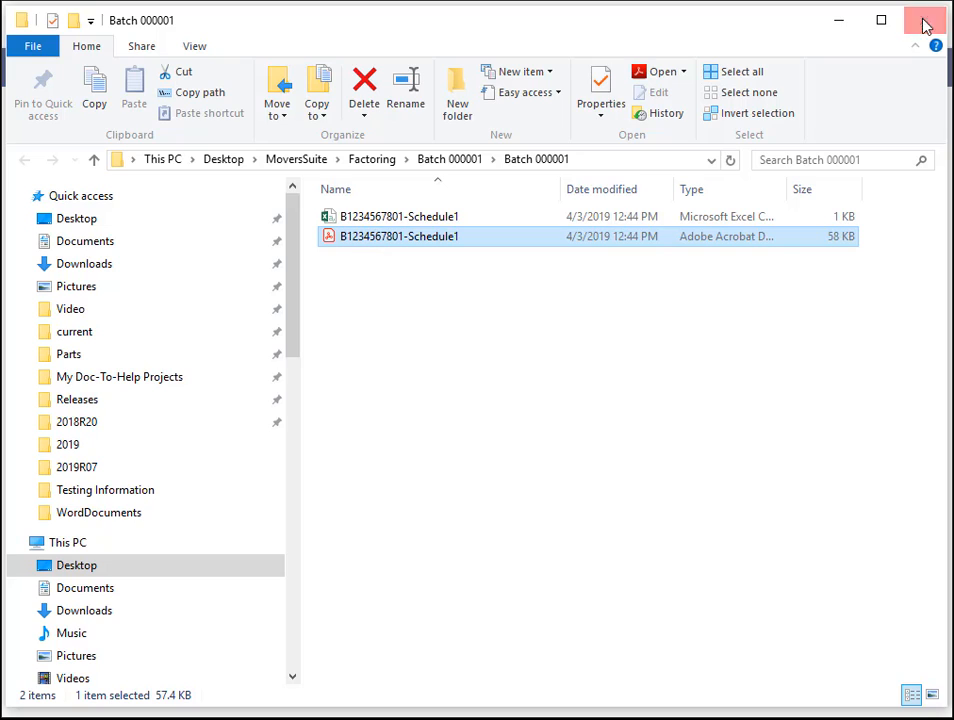
click(922, 23)
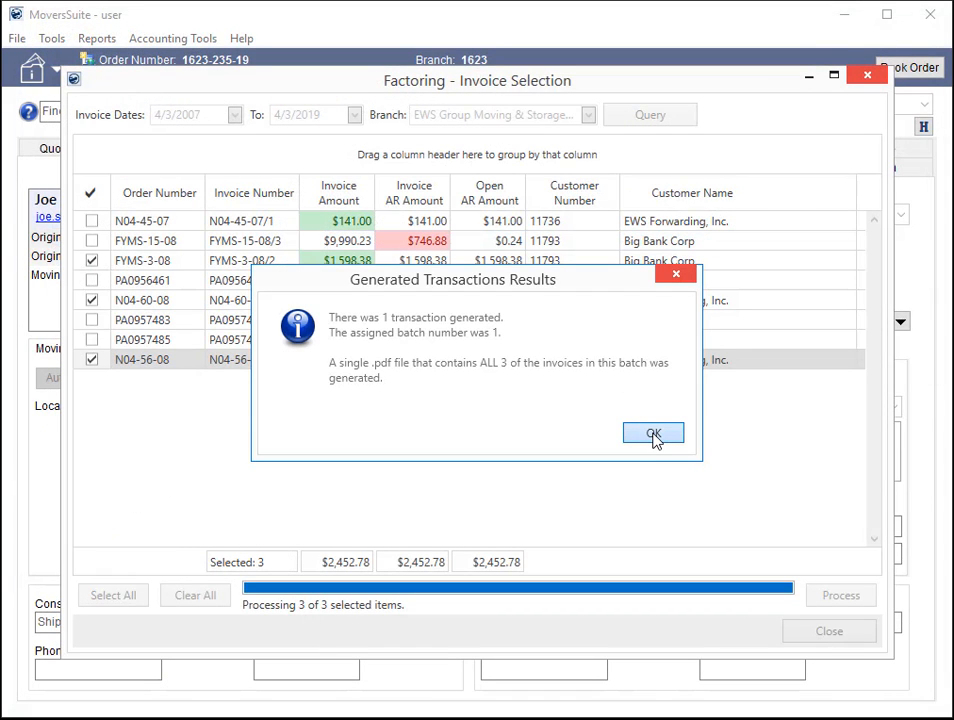
click(653, 436)
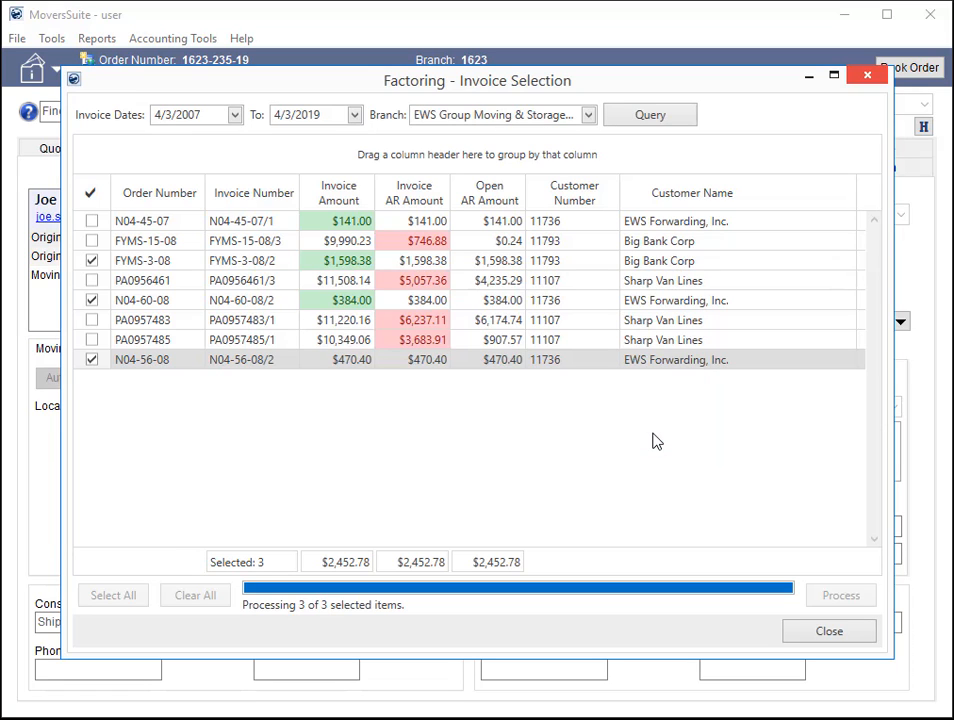